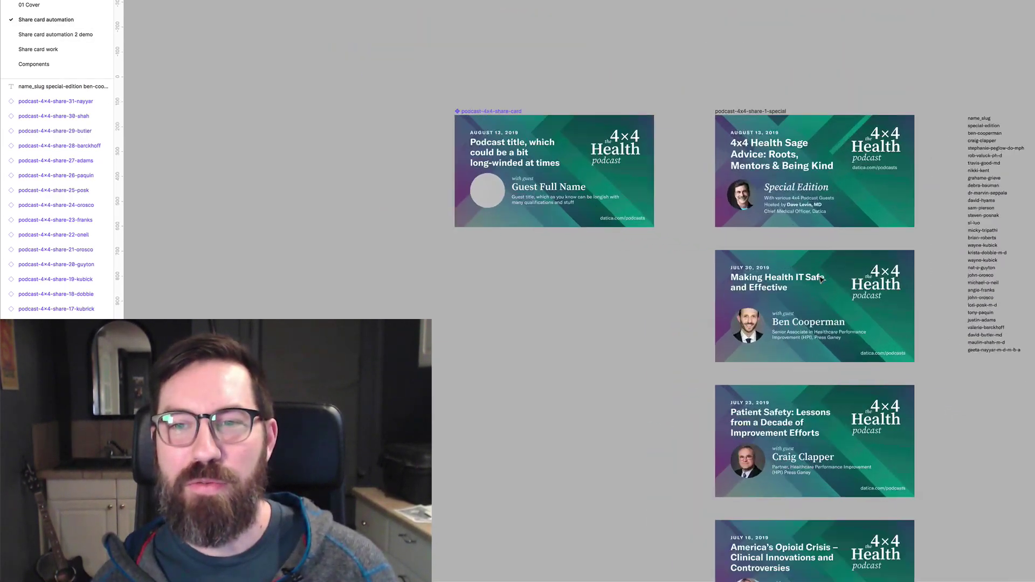
{"action": "scroll", "coordinate": [820, 280], "scroll_direction": "down", "scroll_amount": 15}
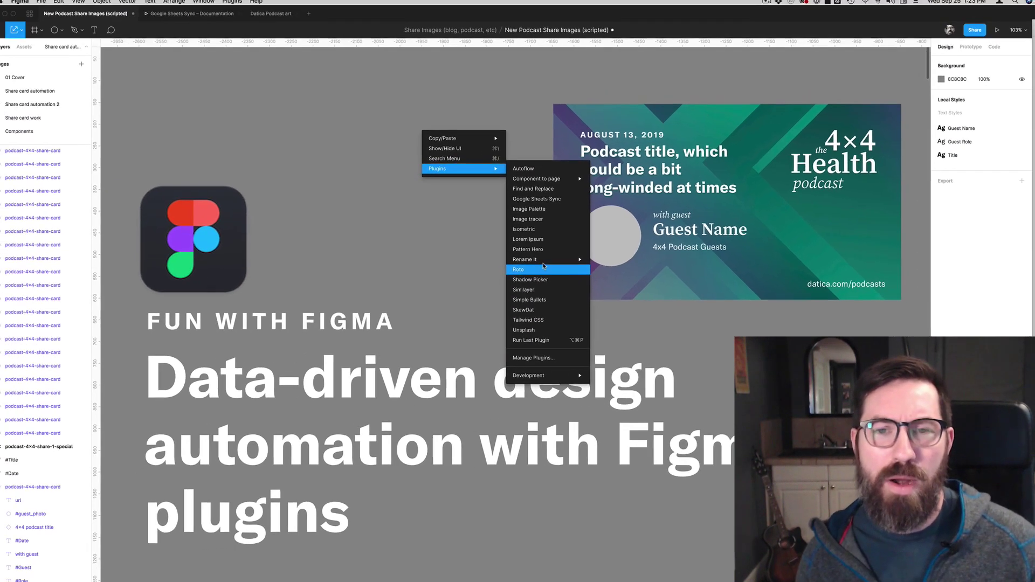
Step: Show the blank share-card template on Share card automation 2; open and close Google Sheets Sync without fetching
{"action": "mouse_move", "coordinate": [585, 260]}
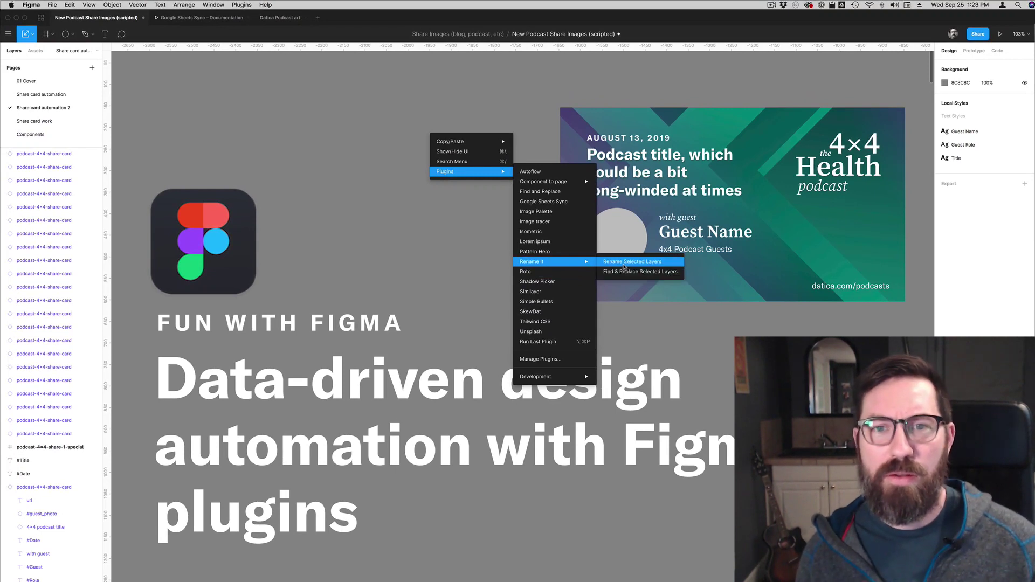
{"action": "left_click", "coordinate": [550, 207]}
{"action": "left_click_drag", "start_coordinate": [588, 280], "coordinate": [484, 230]}
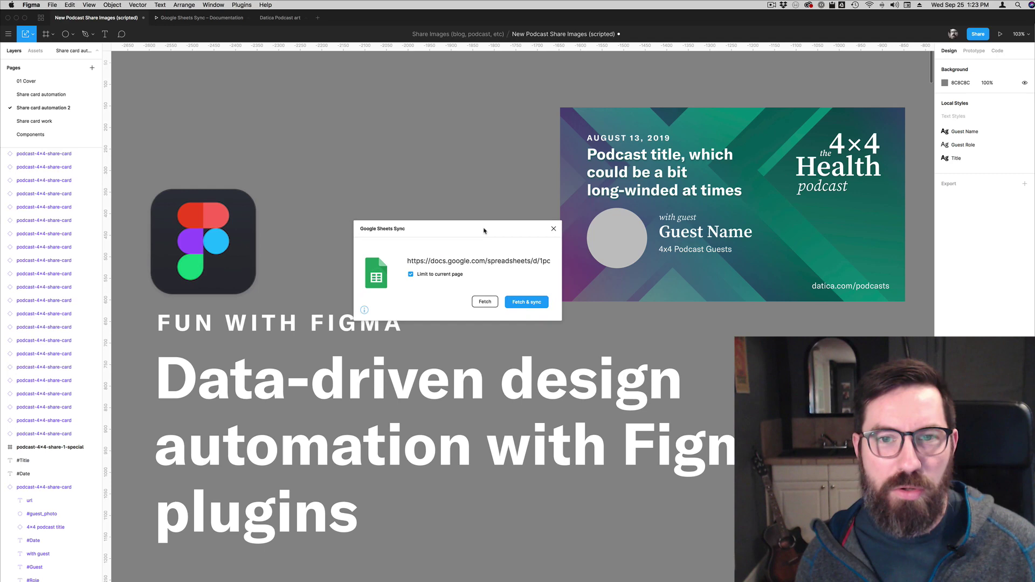
{"action": "left_click", "coordinate": [554, 230]}
{"action": "scroll", "coordinate": [620, 205], "scroll_direction": "right", "scroll_amount": 4}
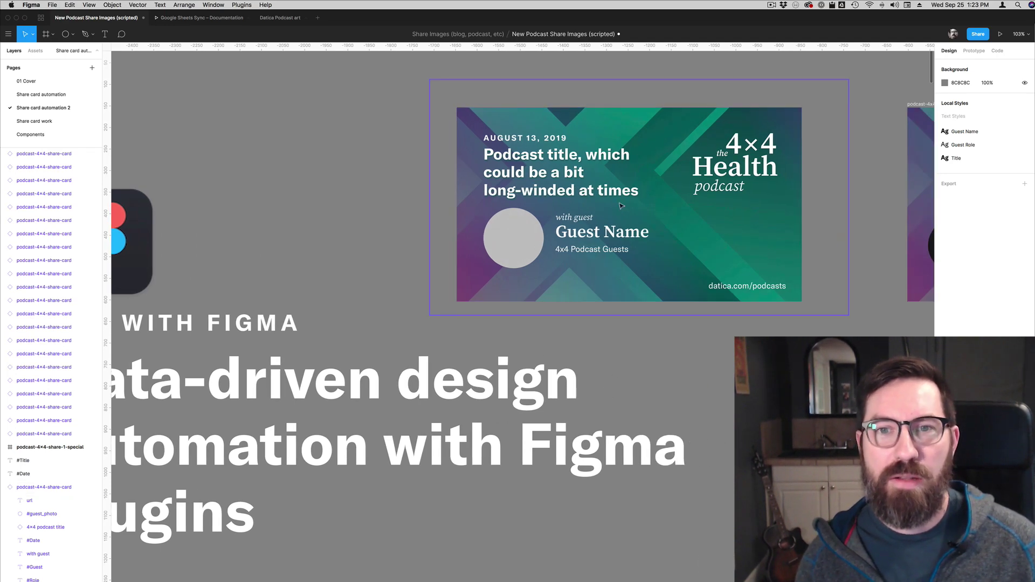
{"action": "scroll", "coordinate": [620, 206], "scroll_direction": "up", "scroll_amount": 5}
{"action": "scroll", "coordinate": [620, 205], "scroll_direction": "right", "scroll_amount": 4}
{"action": "scroll", "coordinate": [620, 204], "scroll_direction": "up", "scroll_amount": 2}
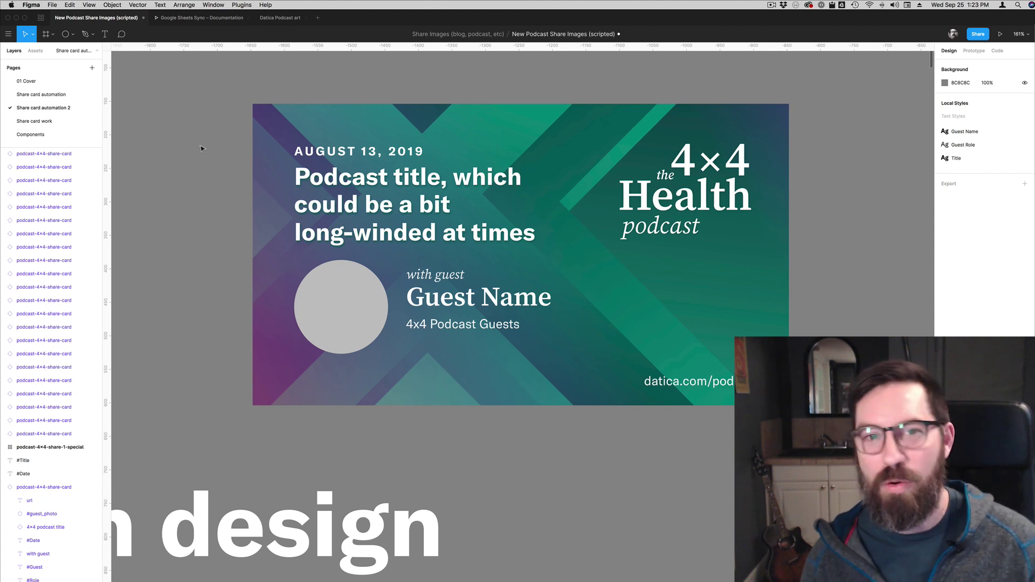
{"action": "scroll", "coordinate": [186, 151], "scroll_direction": "down", "scroll_amount": 1}
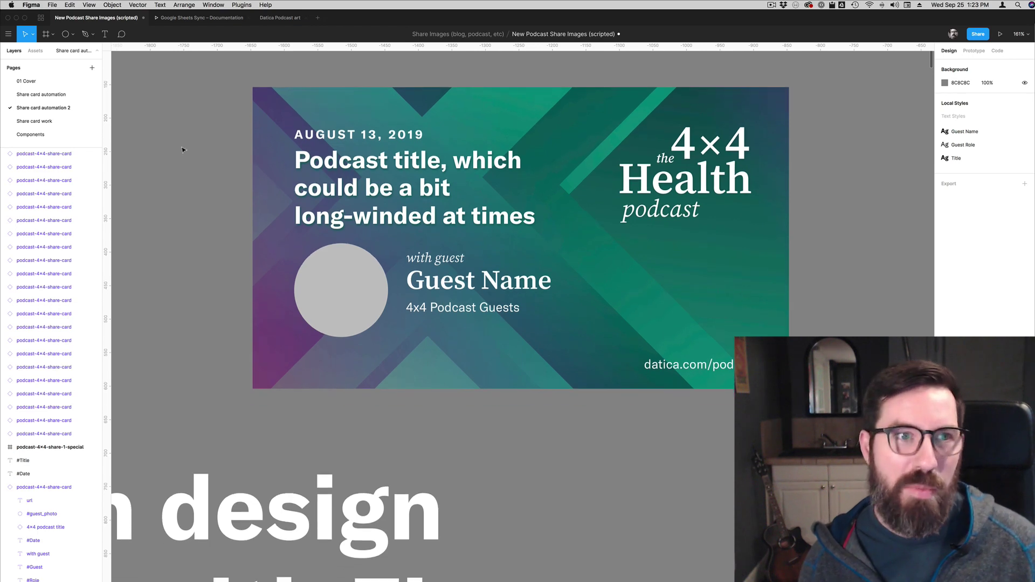
{"action": "scroll", "coordinate": [183, 159], "scroll_direction": "up", "scroll_amount": 3}
{"action": "left_click", "coordinate": [486, 302]}
{"action": "scroll", "coordinate": [435, 304], "scroll_direction": "down", "scroll_amount": 2}
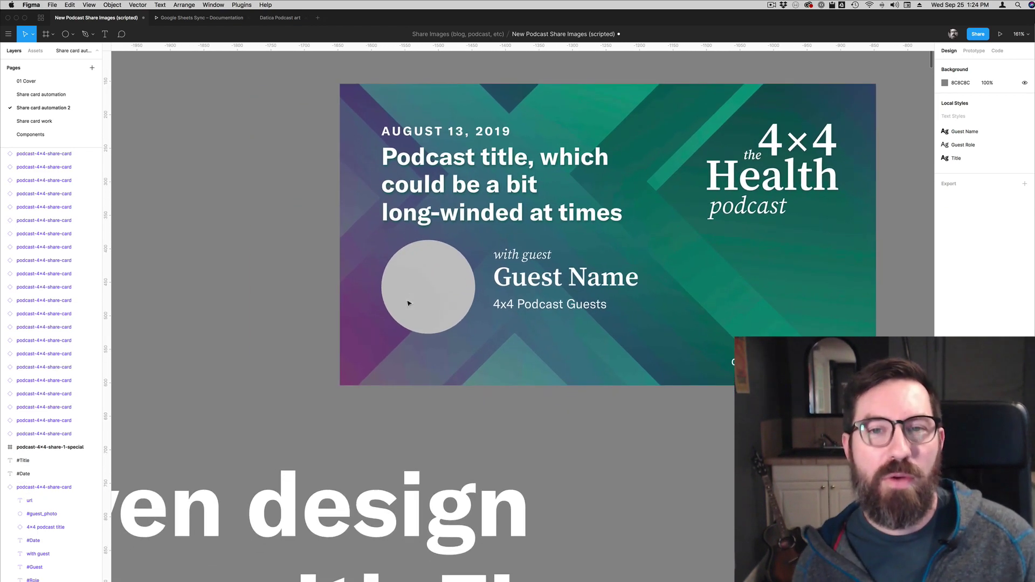
{"action": "scroll", "coordinate": [435, 303], "scroll_direction": "right", "scroll_amount": 3}
{"action": "left_click", "coordinate": [708, 232]}
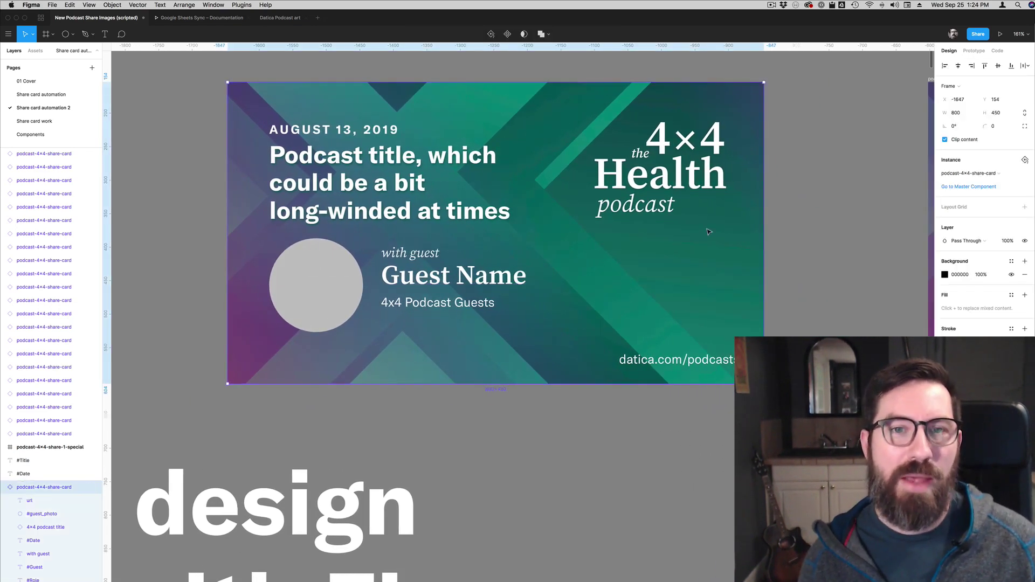
{"action": "double_click", "coordinate": [326, 171]}
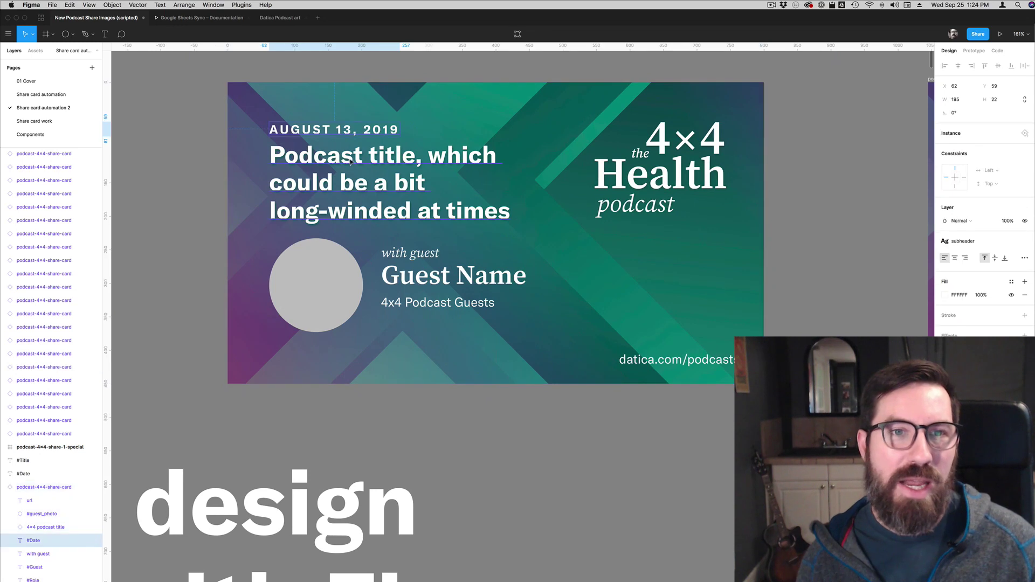
{"action": "left_click", "coordinate": [339, 279]}
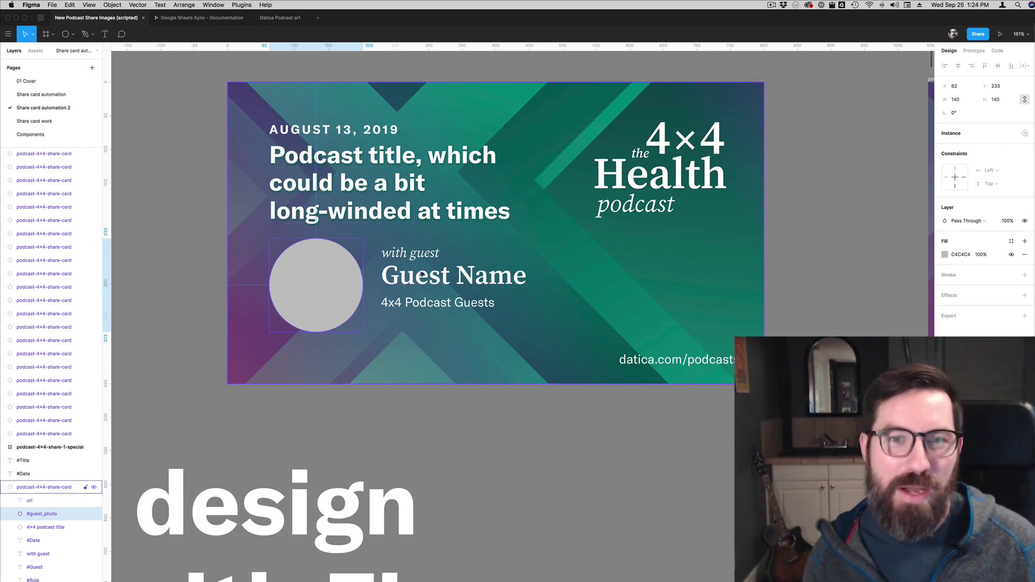
{"action": "scroll", "coordinate": [517, 285], "scroll_direction": "right", "scroll_amount": 1}
{"action": "left_click", "coordinate": [438, 302]}
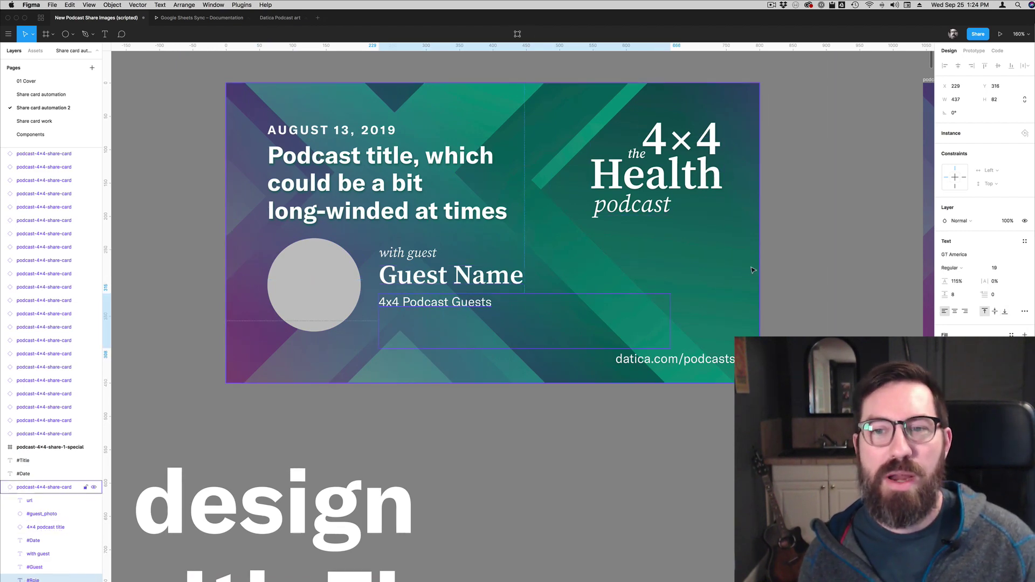
{"action": "scroll", "coordinate": [730, 266], "scroll_direction": "down", "scroll_amount": 5}
{"action": "scroll", "coordinate": [788, 241], "scroll_direction": "right", "scroll_amount": 5}
{"action": "scroll", "coordinate": [701, 232], "scroll_direction": "down", "scroll_amount": 2}
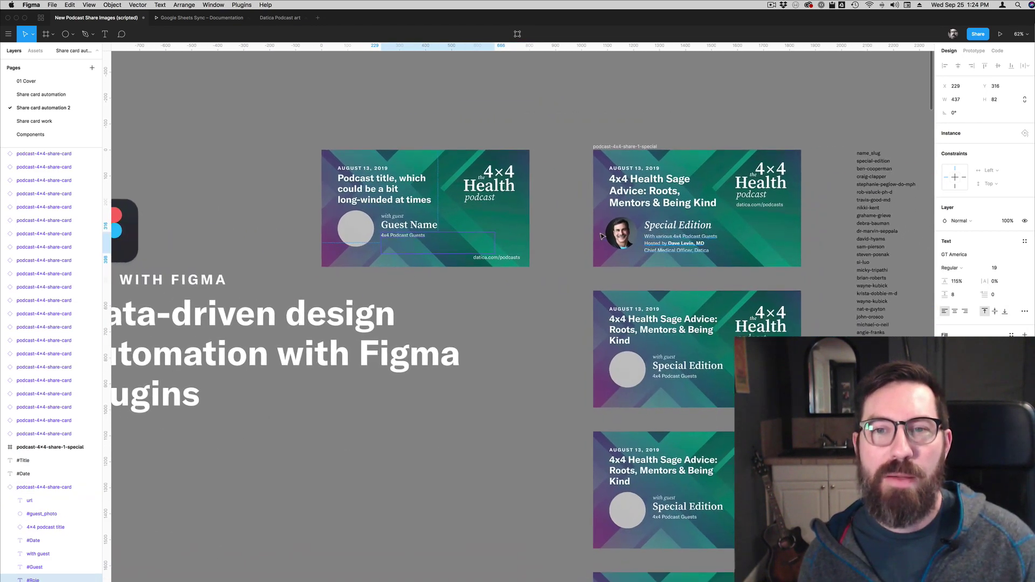
{"action": "scroll", "coordinate": [665, 227], "scroll_direction": "down", "scroll_amount": 5}
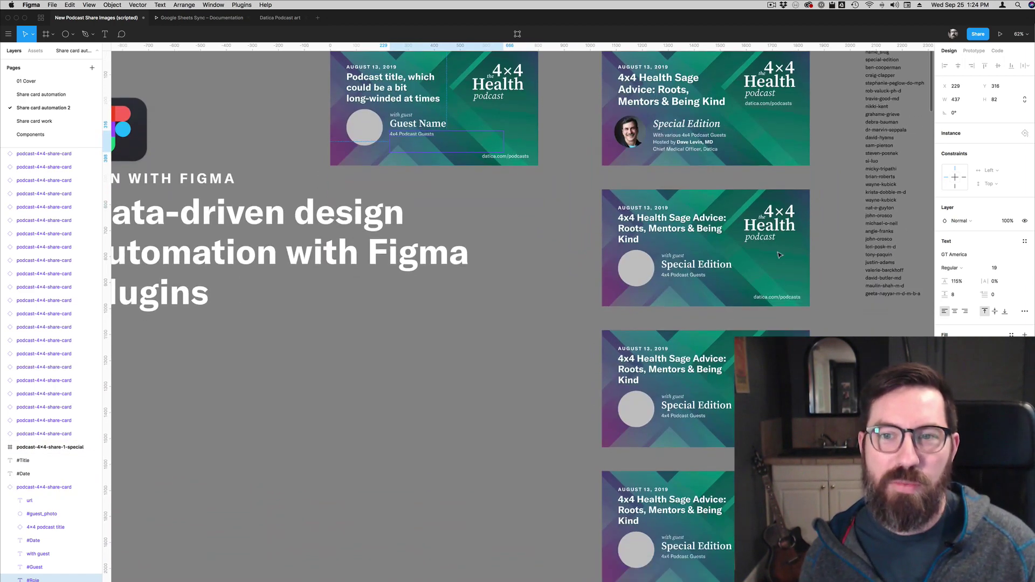
{"action": "scroll", "coordinate": [744, 248], "scroll_direction": "right", "scroll_amount": 3}
{"action": "scroll", "coordinate": [770, 255], "scroll_direction": "down", "scroll_amount": 4}
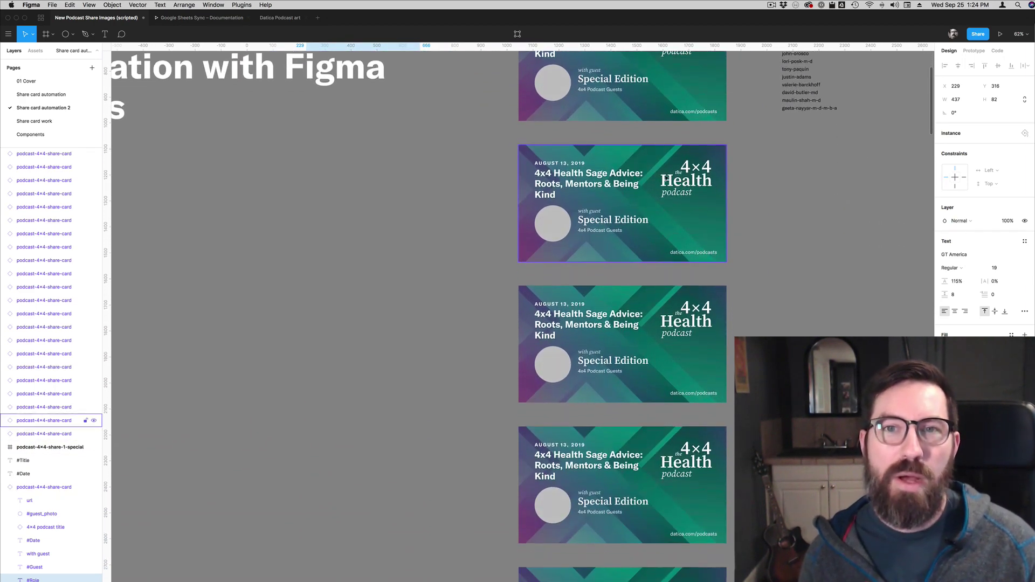
{"action": "left_click", "coordinate": [675, 186]}
{"action": "left_click", "coordinate": [635, 359]}
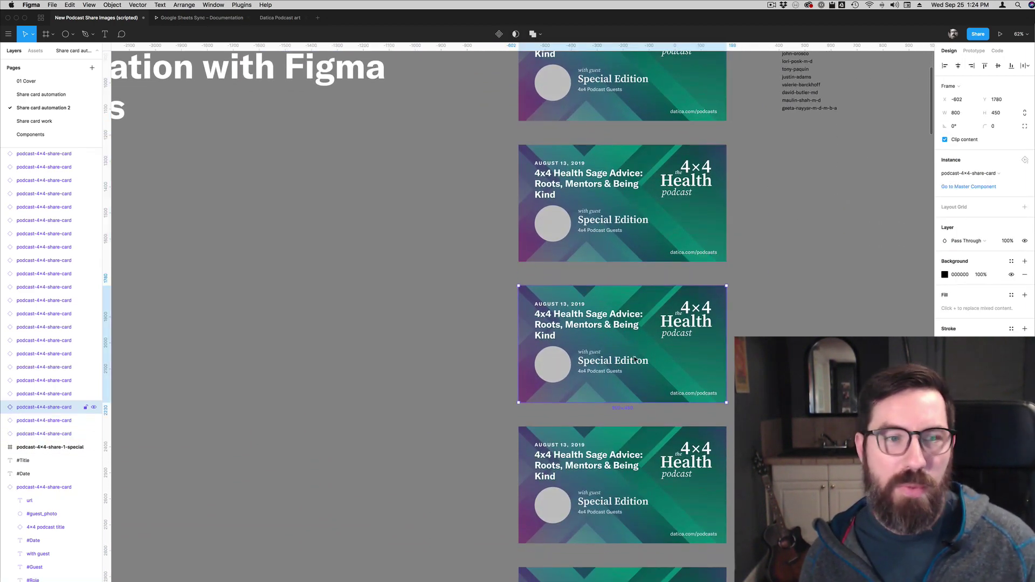
{"action": "left_click", "coordinate": [609, 419]}
{"action": "scroll", "coordinate": [289, 347], "scroll_direction": "down", "scroll_amount": 10}
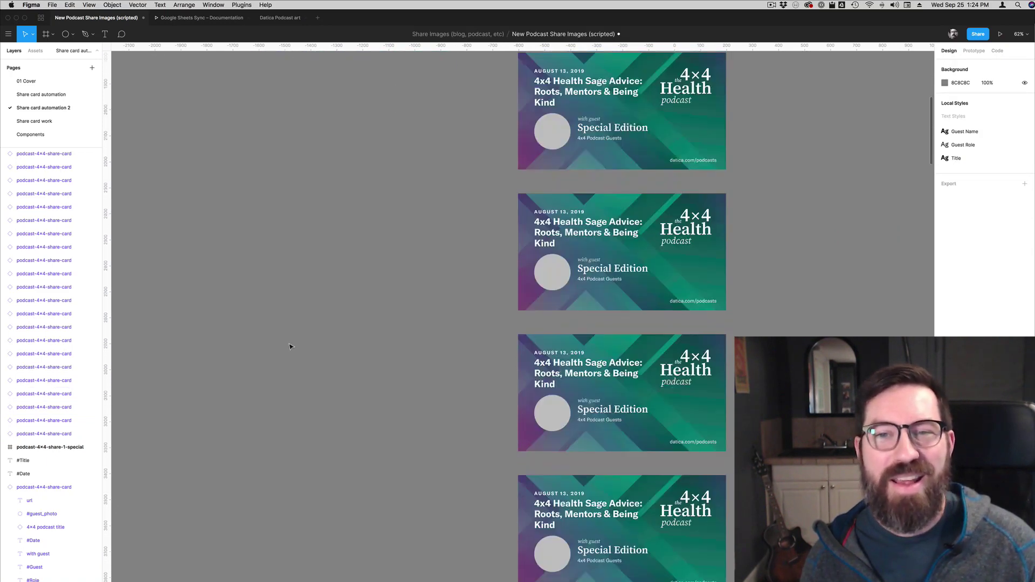
{"action": "scroll", "coordinate": [289, 347], "scroll_direction": "up", "scroll_amount": 12}
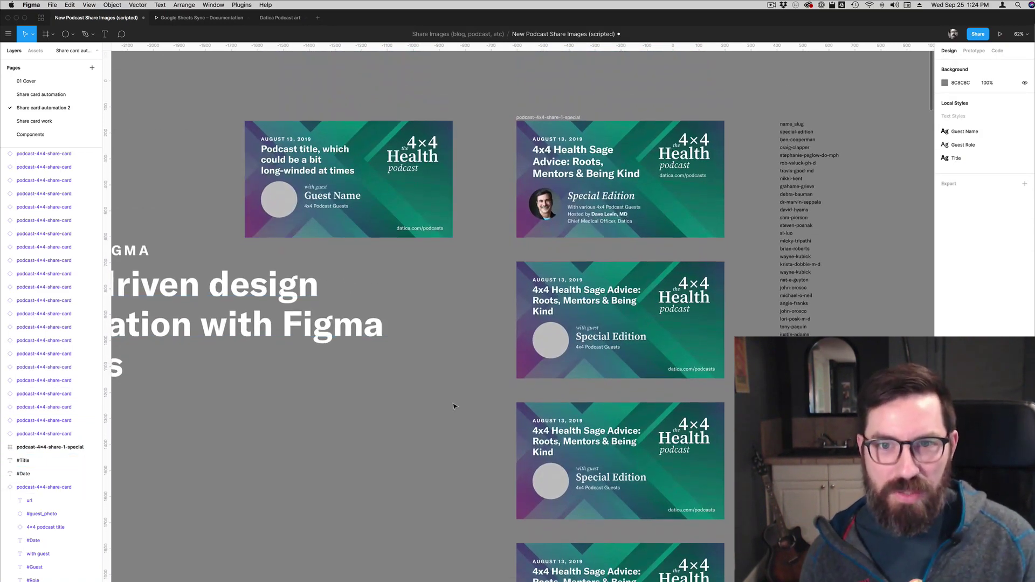
{"action": "scroll", "coordinate": [453, 406], "scroll_direction": "down", "scroll_amount": 3}
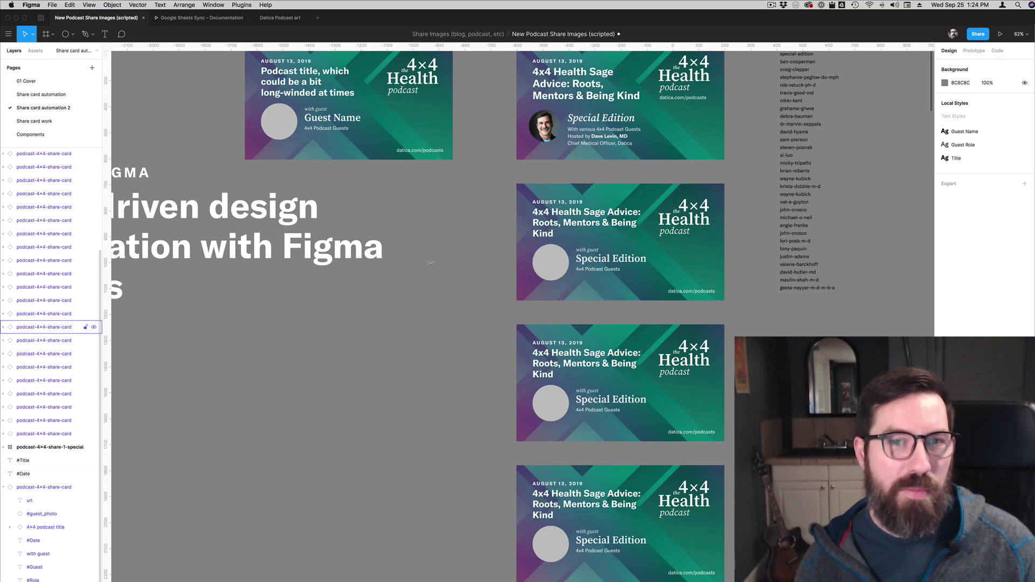
{"action": "double_click", "coordinate": [576, 228]}
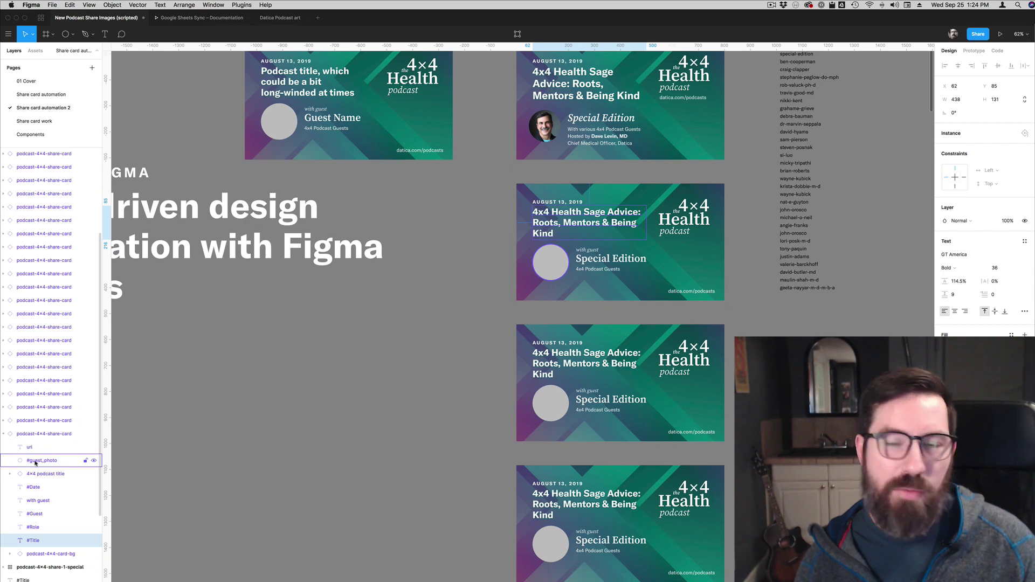
{"action": "scroll", "coordinate": [36, 458], "scroll_direction": "down", "scroll_amount": 3}
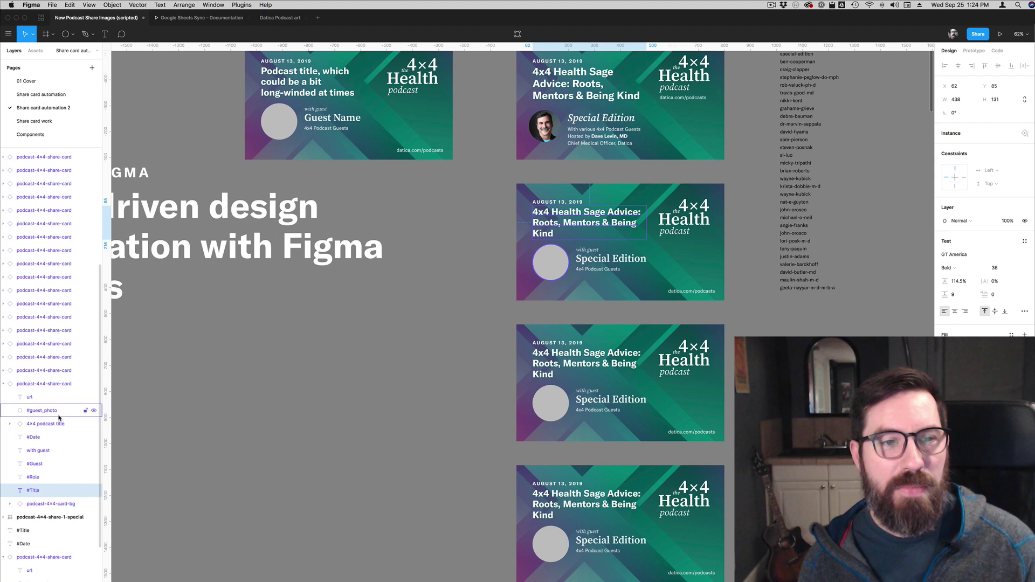
{"action": "scroll", "coordinate": [60, 418], "scroll_direction": "up", "scroll_amount": 1}
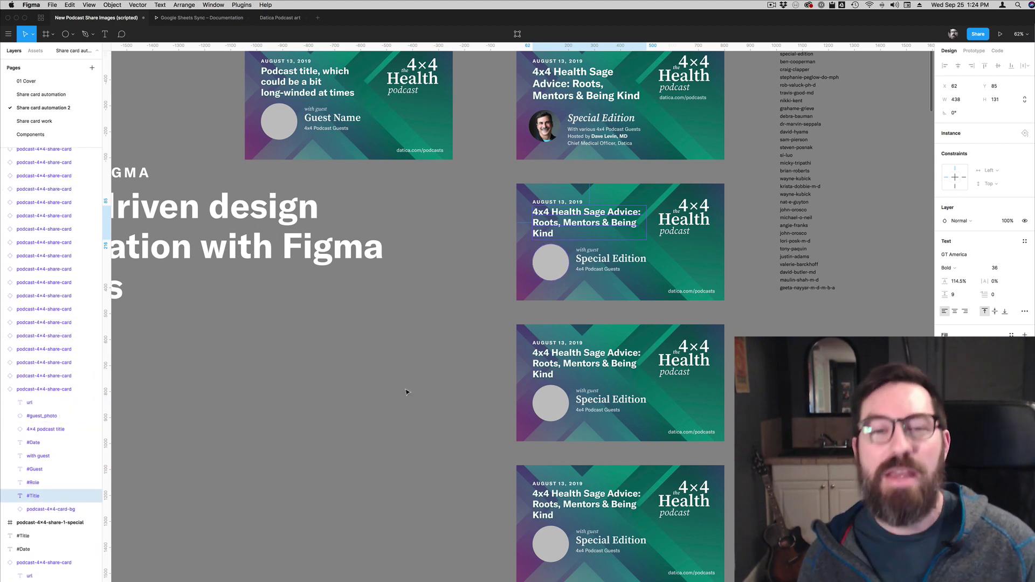
{"action": "scroll", "coordinate": [330, 341], "scroll_direction": "down", "scroll_amount": 1}
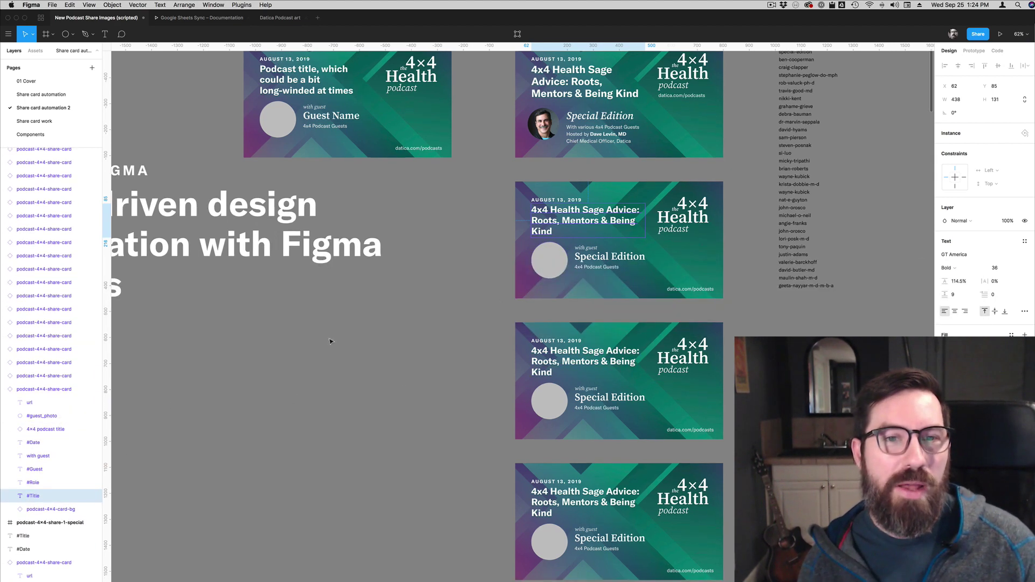
Step: Switch to Firefox and browse the Datica podcast episode list
{"action": "key", "text": "super+Tab"}
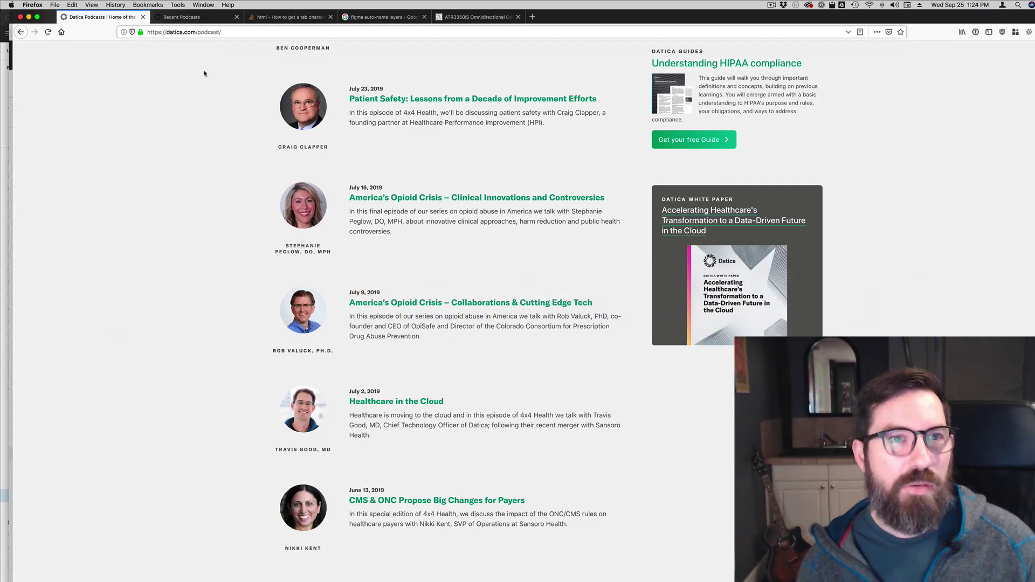
{"action": "scroll", "coordinate": [204, 74], "scroll_direction": "up", "scroll_amount": 3}
{"action": "scroll", "coordinate": [204, 73], "scroll_direction": "down", "scroll_amount": 2}
{"action": "left_click_drag", "start_coordinate": [381, 307], "coordinate": [396, 101]}
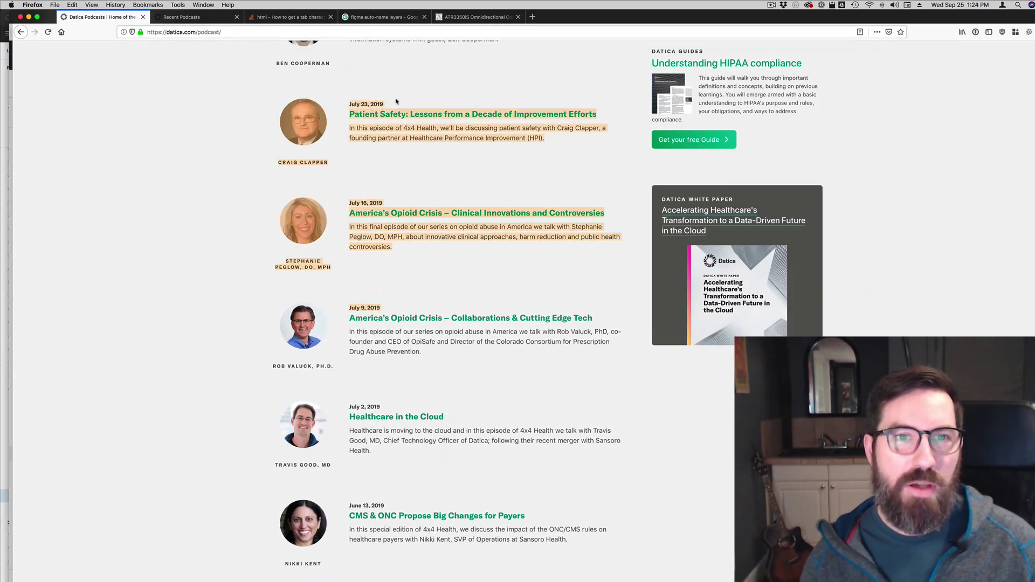
{"action": "left_click", "coordinate": [396, 101]}
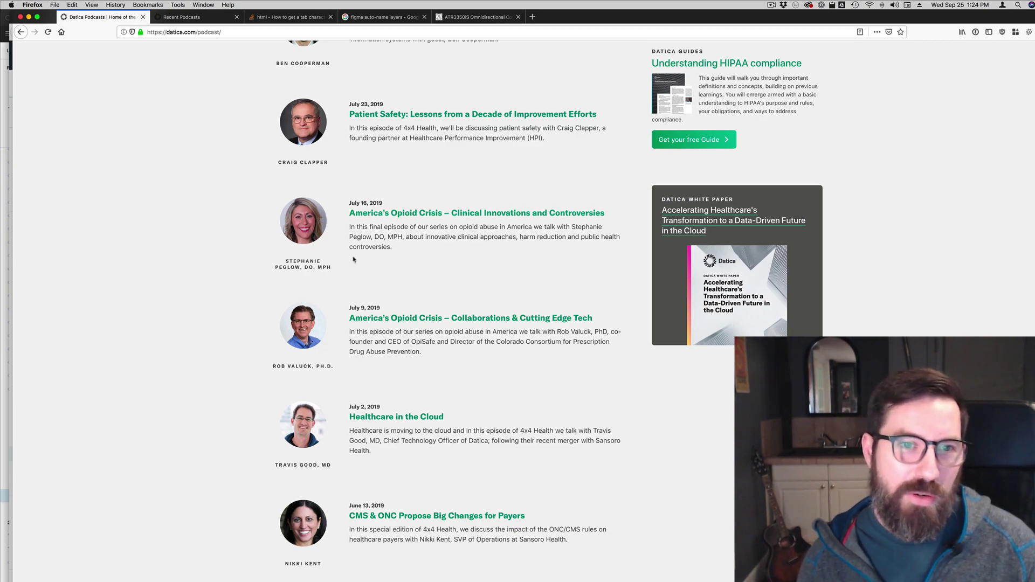
Step: Scroll the Datica page further, then move to the Recent Podcasts tab
{"action": "scroll", "coordinate": [486, 409], "scroll_direction": "down", "scroll_amount": 12}
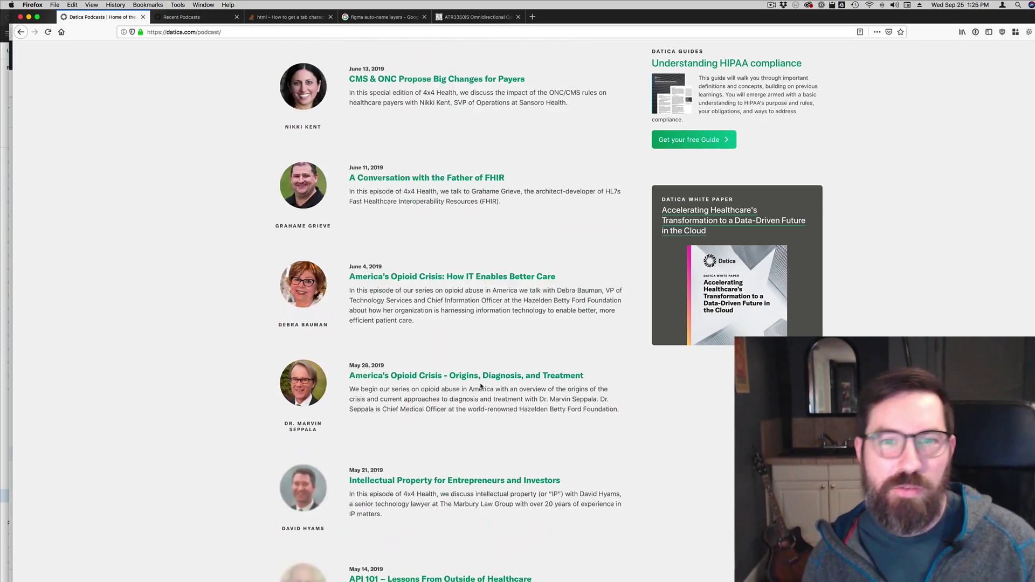
{"action": "scroll", "coordinate": [481, 383], "scroll_direction": "down", "scroll_amount": 10}
{"action": "scroll", "coordinate": [482, 382], "scroll_direction": "up", "scroll_amount": 20}
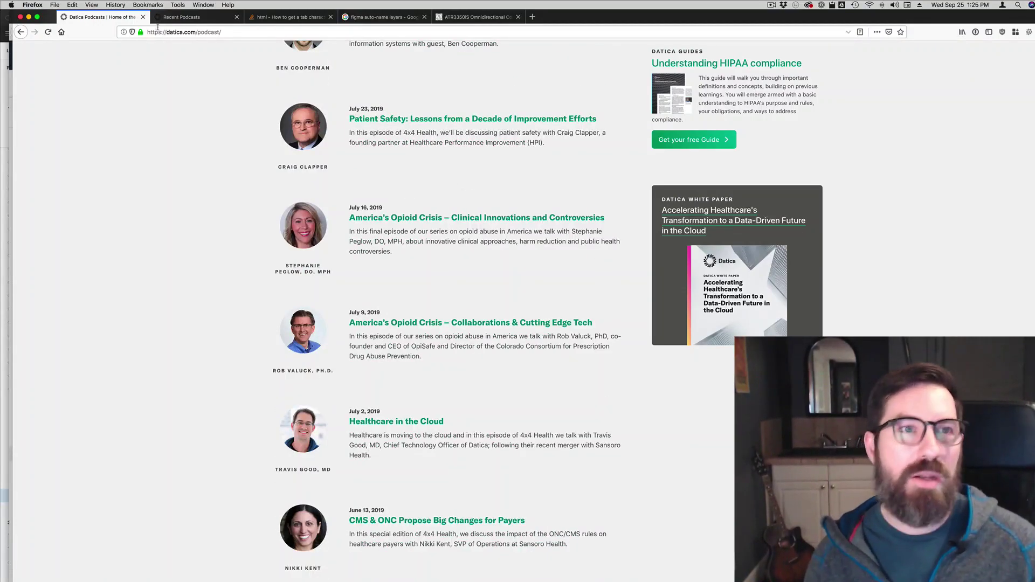
{"action": "key", "text": "ctrl+Tab"}
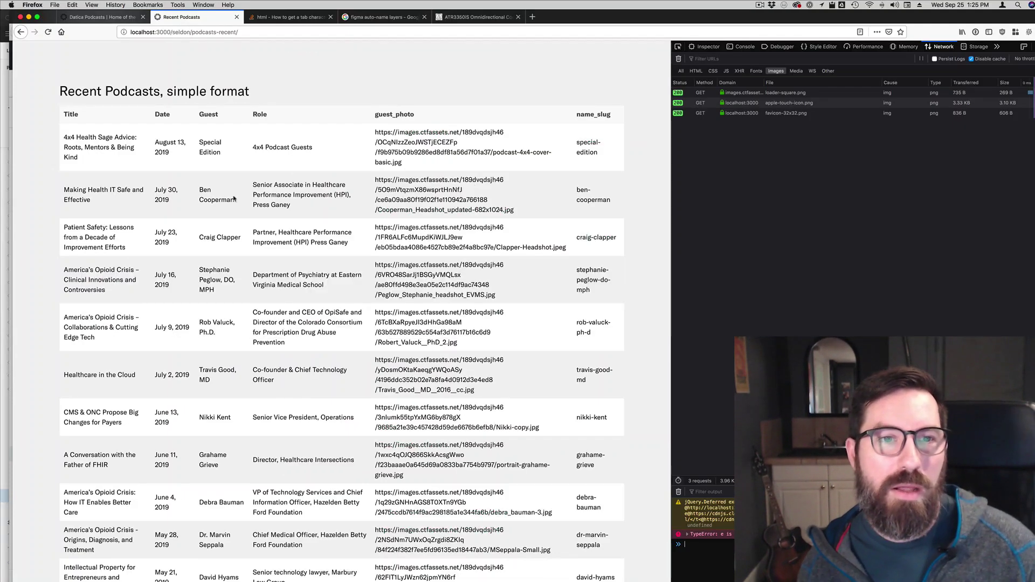
Step: Scroll through the Recent Podcasts episode table, then switch to Sublime Text
{"action": "scroll", "coordinate": [314, 311], "scroll_direction": "down", "scroll_amount": 3}
{"action": "scroll", "coordinate": [315, 311], "scroll_direction": "up", "scroll_amount": 3}
{"action": "key", "text": "super+a"}
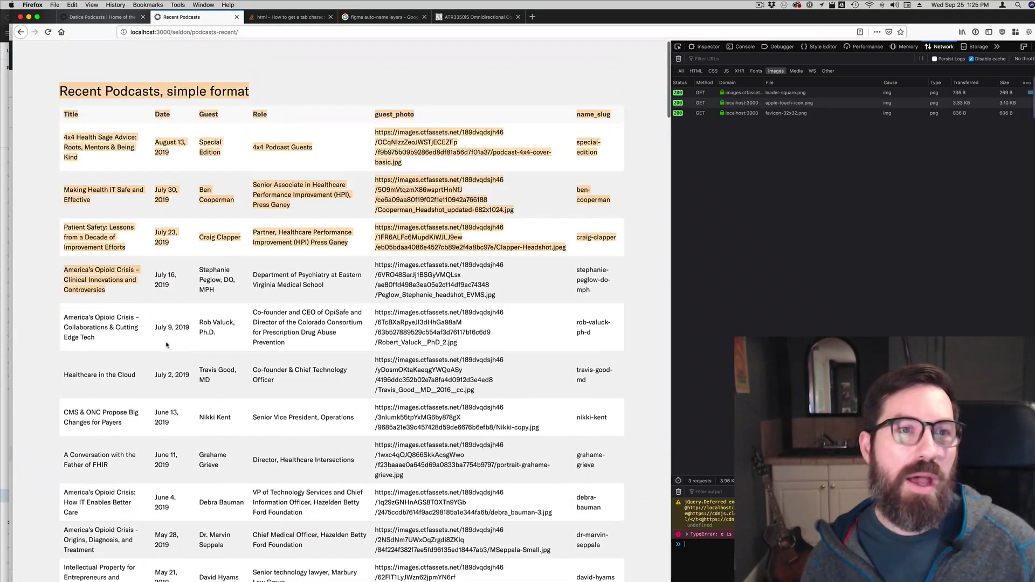
{"action": "left_click", "coordinate": [339, 237]}
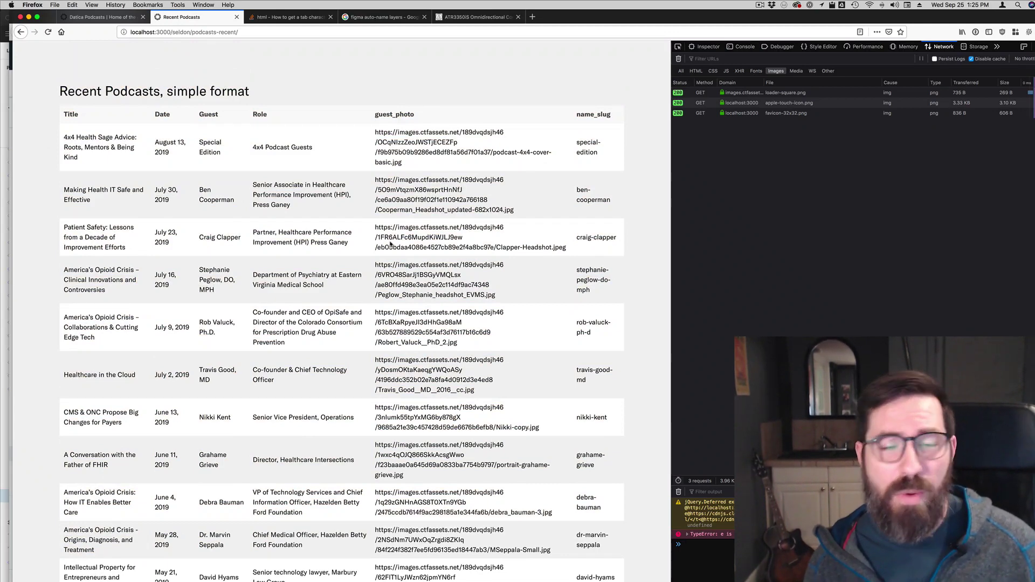
{"action": "scroll", "coordinate": [305, 244], "scroll_direction": "down", "scroll_amount": 5}
{"action": "scroll", "coordinate": [305, 244], "scroll_direction": "down", "scroll_amount": 20}
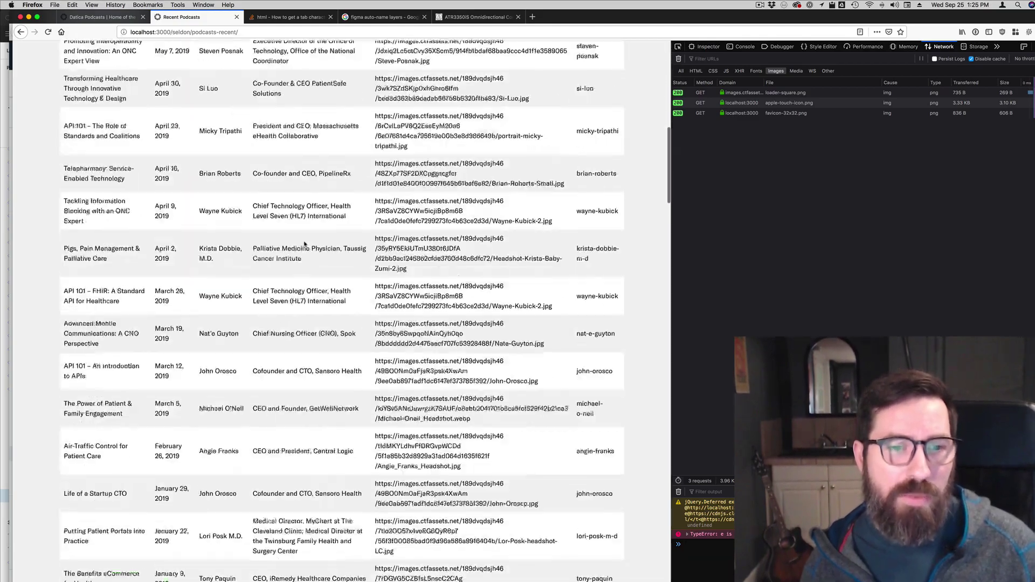
{"action": "scroll", "coordinate": [305, 244], "scroll_direction": "up", "scroll_amount": 20}
{"action": "scroll", "coordinate": [304, 245], "scroll_direction": "up", "scroll_amount": 10}
{"action": "key", "text": "super+Tab"}
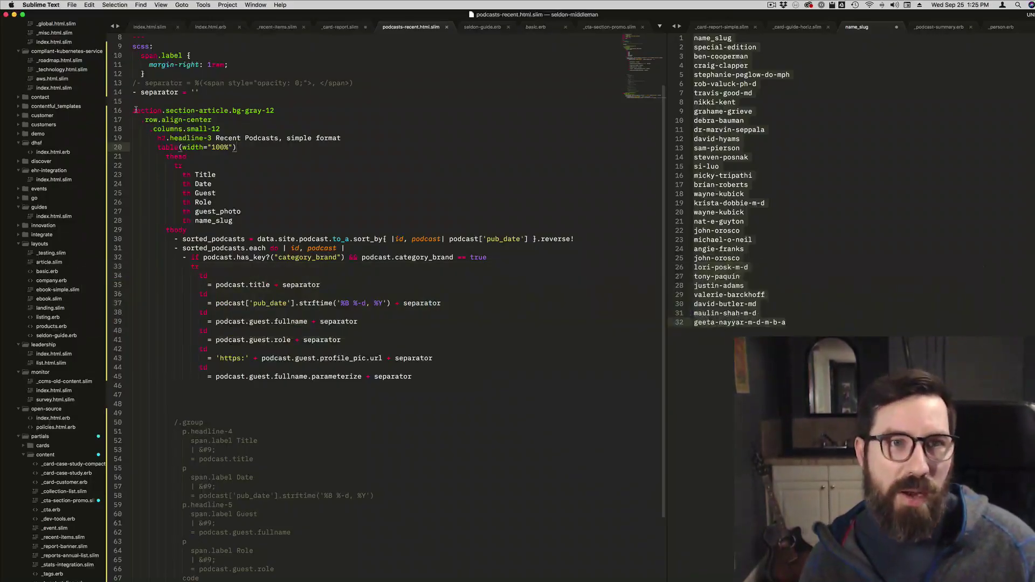
Step: Review the table-building code in podcasts-recent.html.slim, then return to the browser
{"action": "left_click_drag", "start_coordinate": [135, 110], "coordinate": [266, 390]}
{"action": "left_click", "coordinate": [313, 396]}
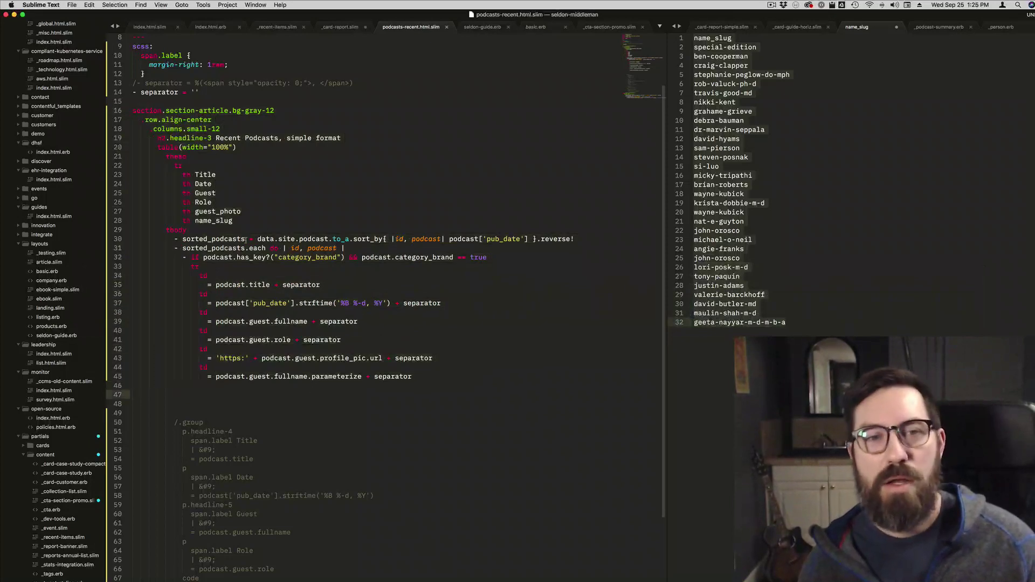
{"action": "scroll", "coordinate": [246, 240], "scroll_direction": "down", "scroll_amount": 2}
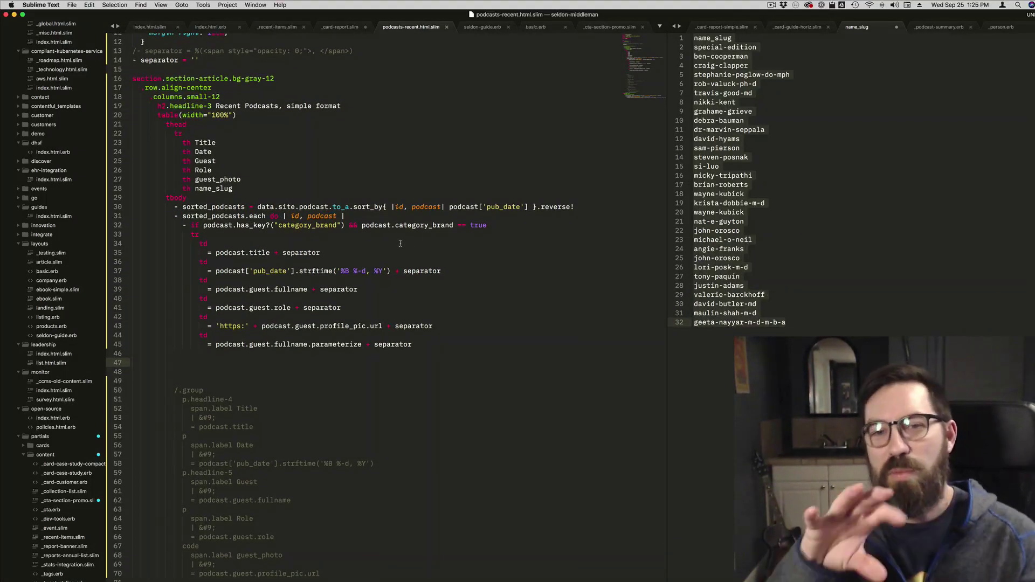
{"action": "key", "text": "super+Tab"}
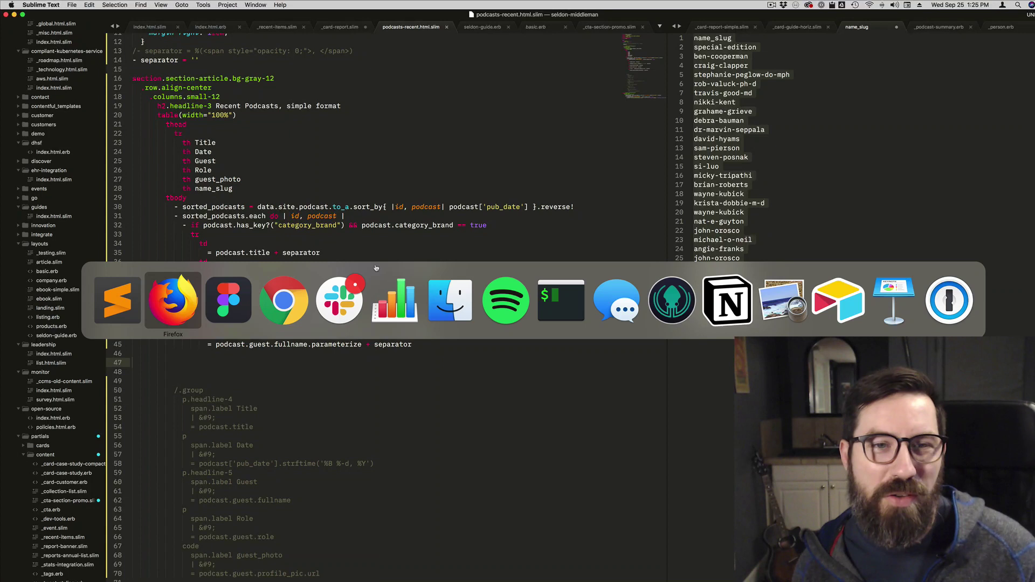
Step: Bring the Recent Podcasts table in Firefox forward, then switch to Google Chrome
{"action": "left_click", "coordinate": [191, 310]}
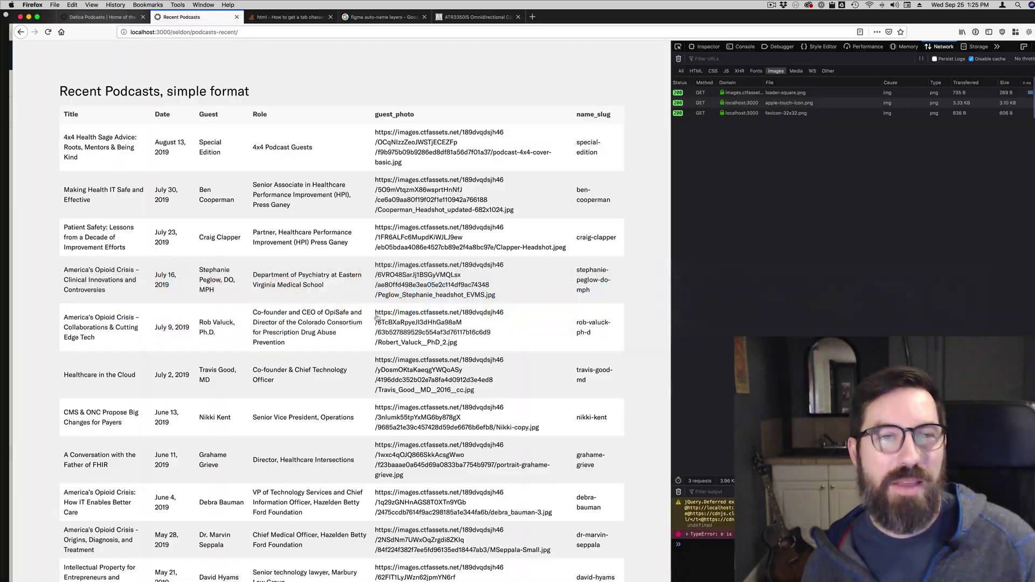
{"action": "left_click_drag", "start_coordinate": [96, 133], "coordinate": [302, 334]}
{"action": "key", "text": "super+Tab"}
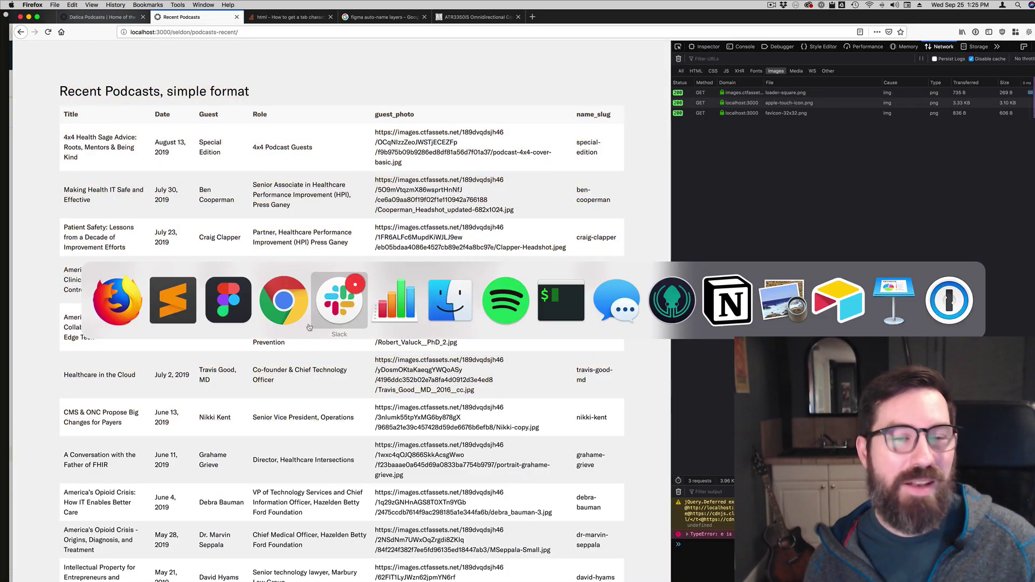
Step: Copy the '4x4 podcasts, for share cards' spreadsheet's share link in Chrome, then return to Figma
{"action": "left_click", "coordinate": [284, 319]}
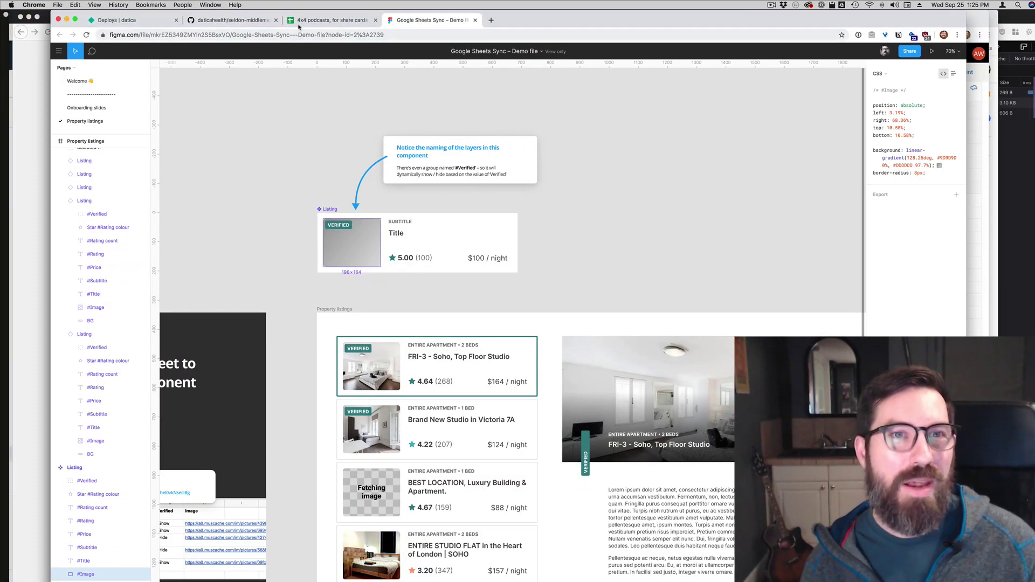
{"action": "left_click", "coordinate": [314, 22]}
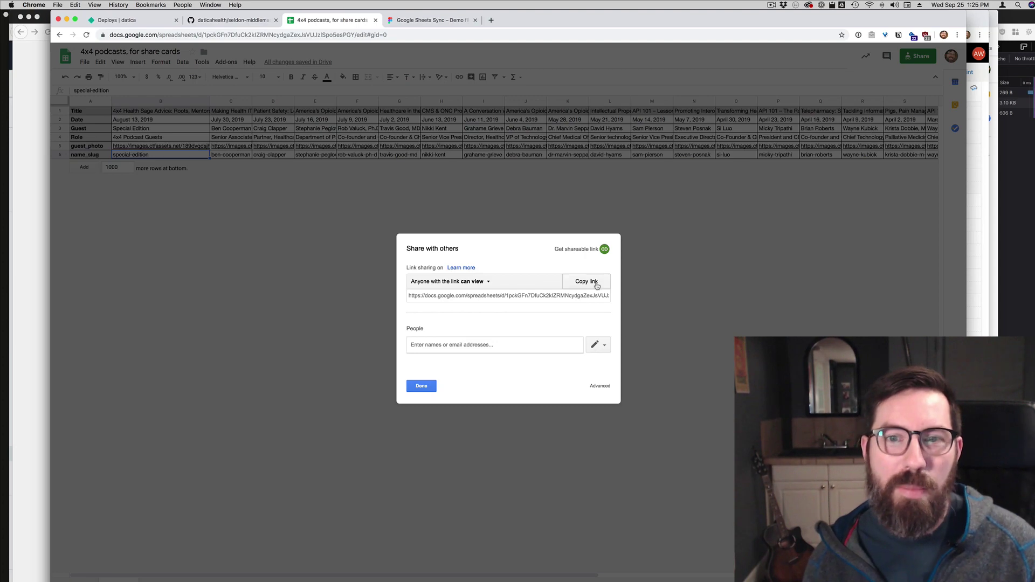
{"action": "left_click", "coordinate": [596, 286]}
{"action": "key", "text": "super+Tab"}
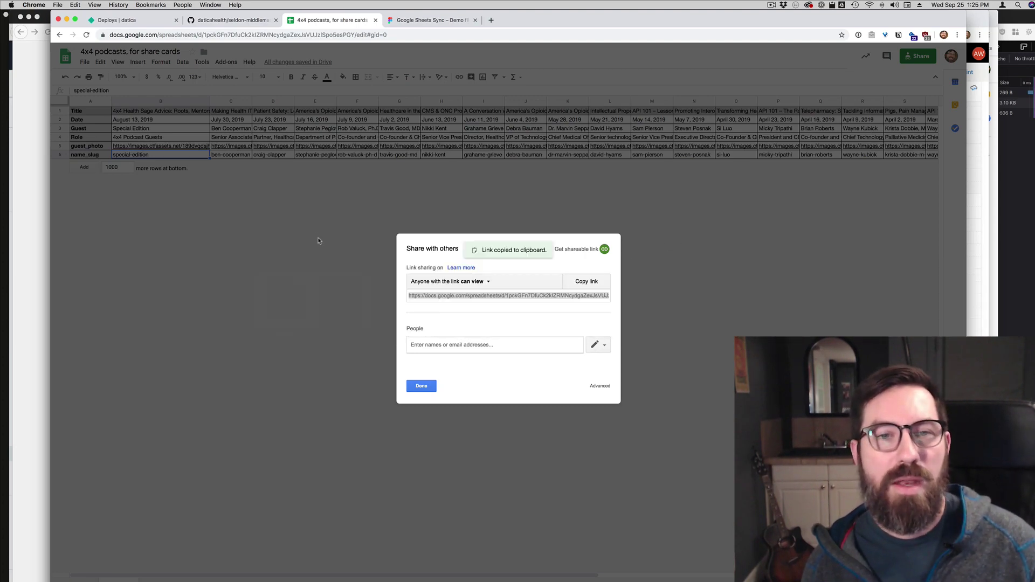
{"action": "key", "text": "super+Tab"}
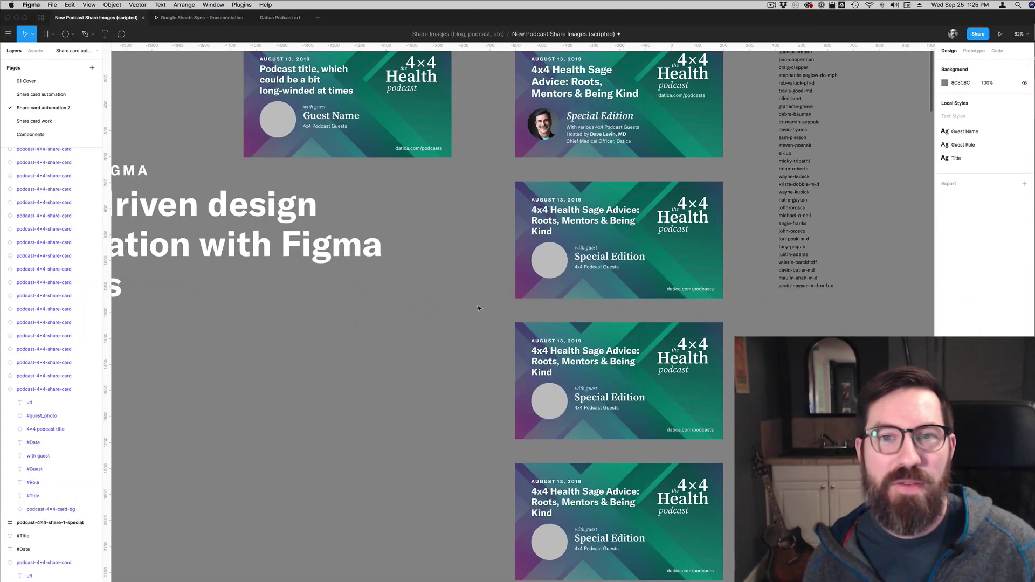
{"action": "right_click", "coordinate": [299, 331]}
{"action": "mouse_move", "coordinate": [300, 369]}
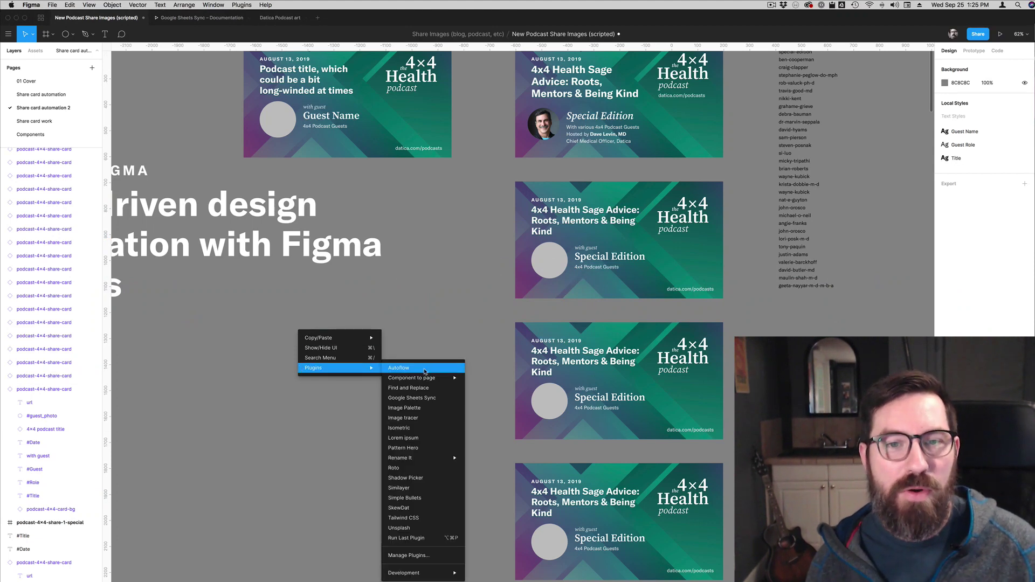
{"action": "left_click", "coordinate": [487, 359]}
{"action": "left_click", "coordinate": [772, 5]}
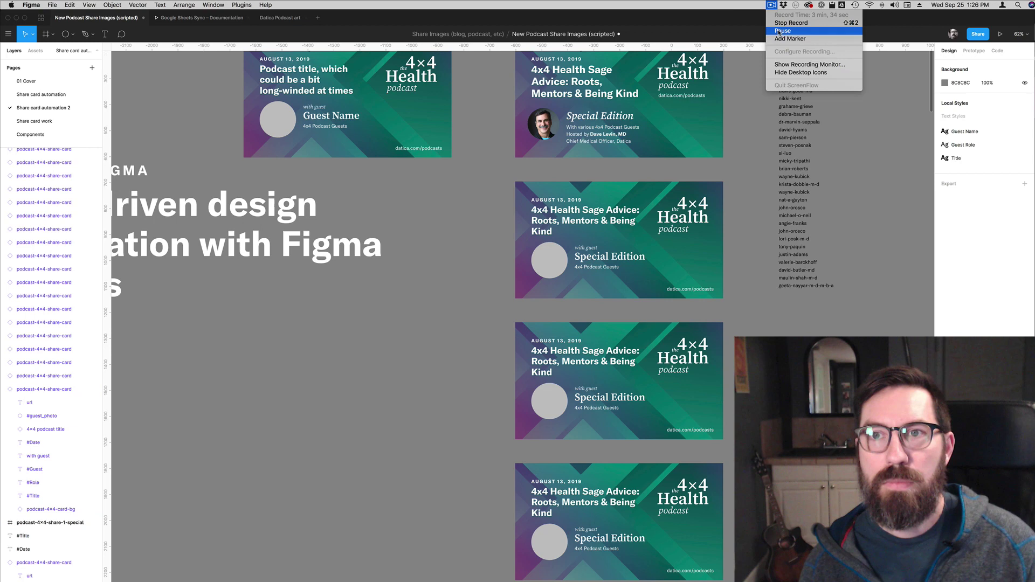
{"action": "left_click", "coordinate": [782, 31]}
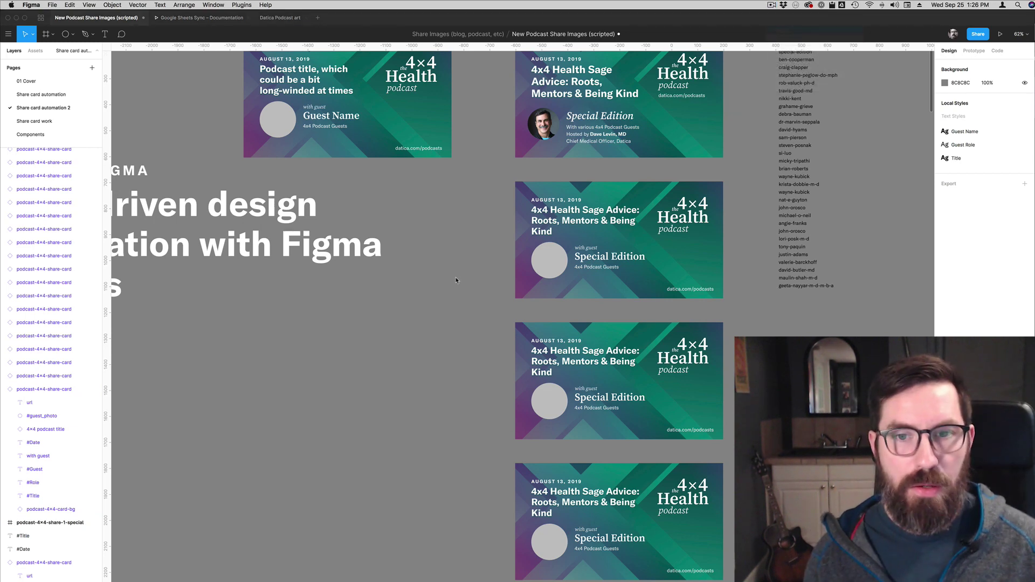
{"action": "scroll", "coordinate": [455, 280], "scroll_direction": "down", "scroll_amount": 5}
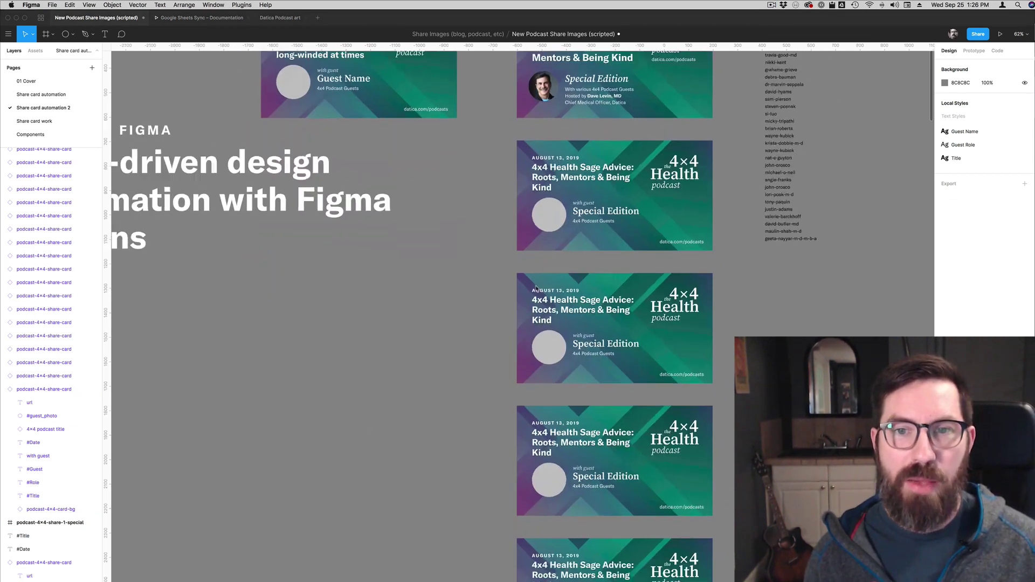
{"action": "scroll", "coordinate": [533, 424], "scroll_direction": "down", "scroll_amount": 5}
{"action": "scroll", "coordinate": [534, 424], "scroll_direction": "up", "scroll_amount": 5}
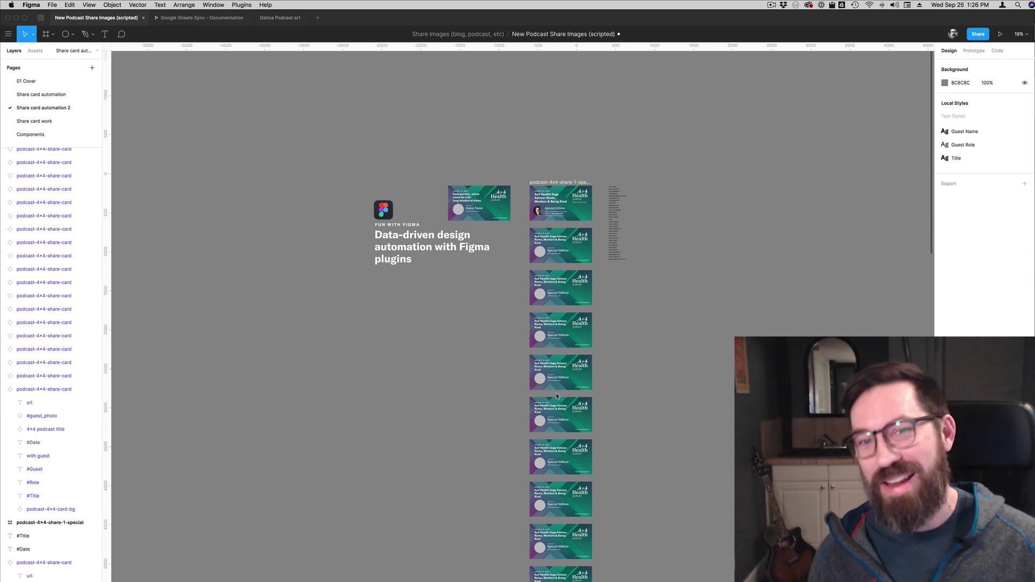
{"action": "scroll", "coordinate": [635, 252], "scroll_direction": "up", "scroll_amount": 15}
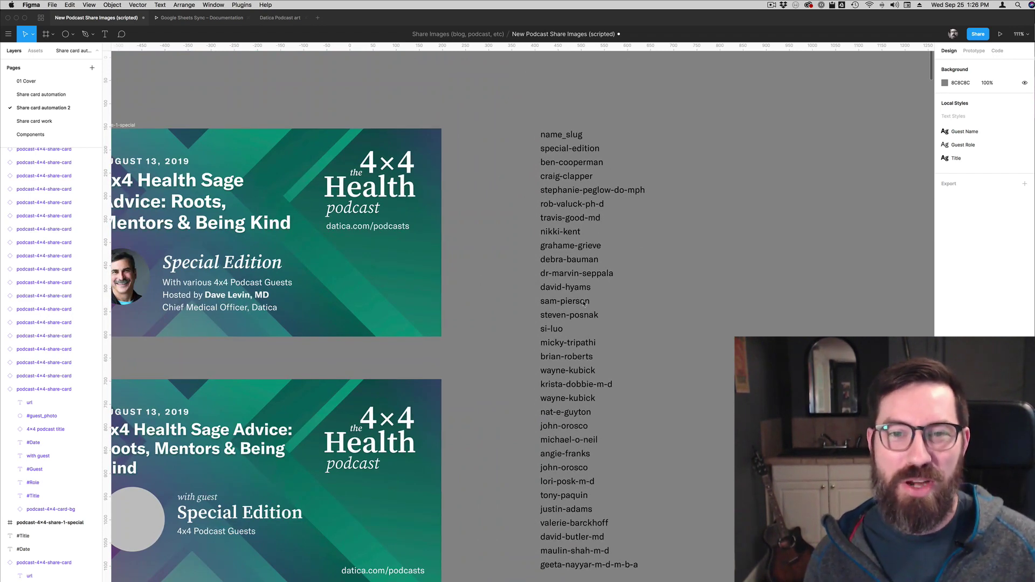
{"action": "scroll", "coordinate": [491, 269], "scroll_direction": "down", "scroll_amount": 15}
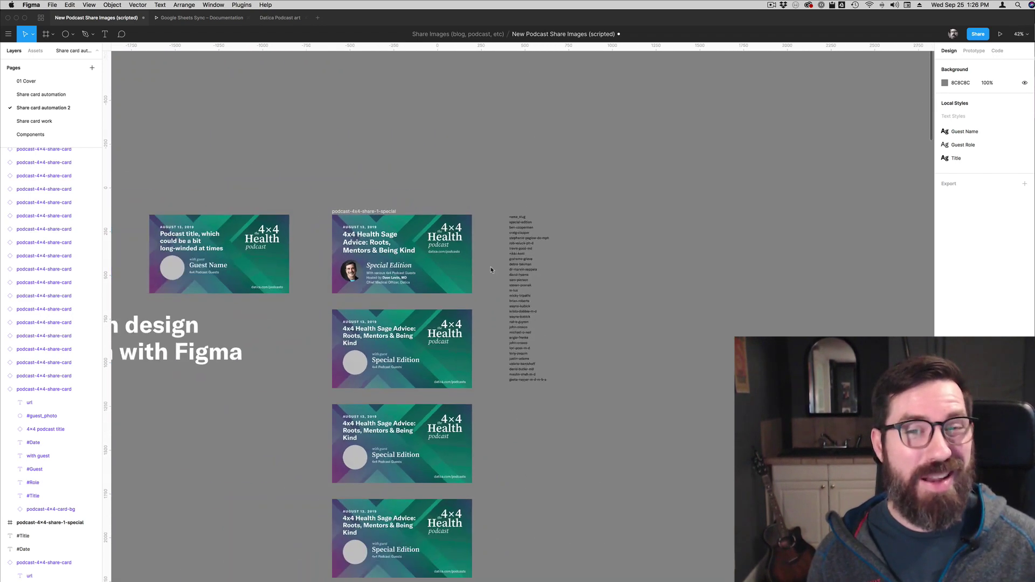
{"action": "scroll", "coordinate": [408, 368], "scroll_direction": "up", "scroll_amount": 5}
{"action": "scroll", "coordinate": [408, 368], "scroll_direction": "up", "scroll_amount": 4}
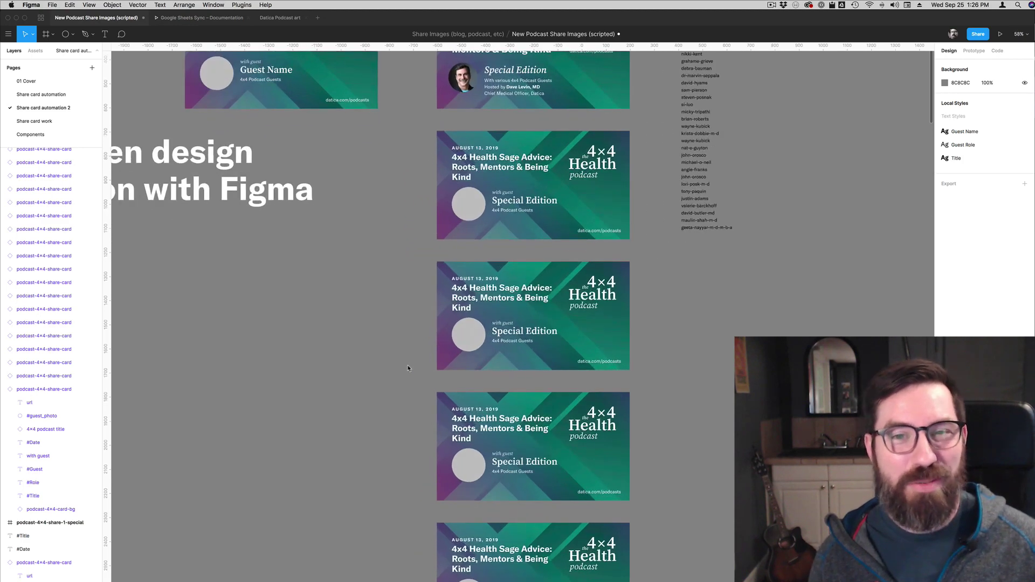
{"action": "scroll", "coordinate": [422, 361], "scroll_direction": "up", "scroll_amount": 3}
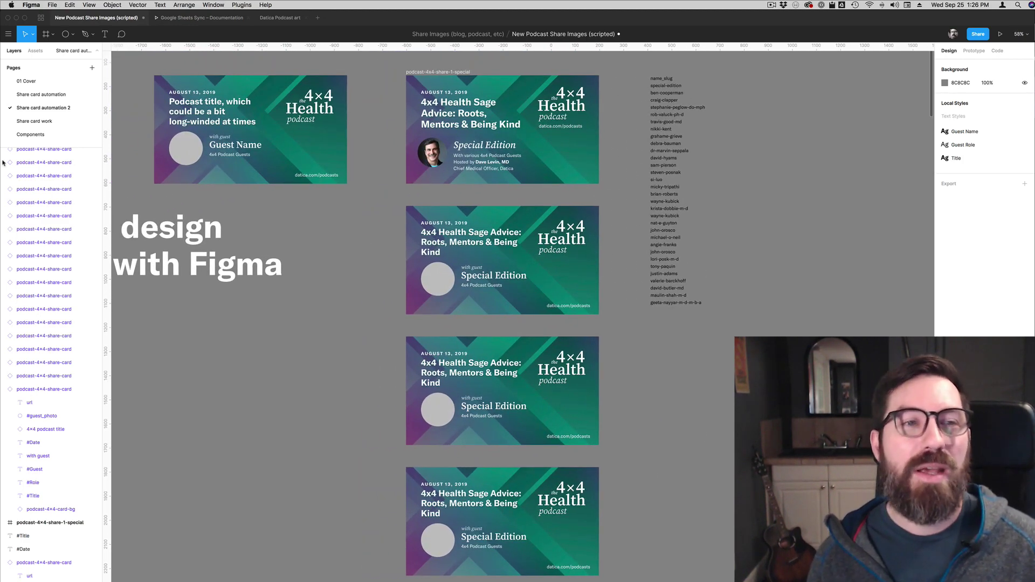
Step: Launch Google Sheets Sync with the sheet link and fetch the spreadsheet data
{"action": "left_click", "coordinate": [4, 389]}
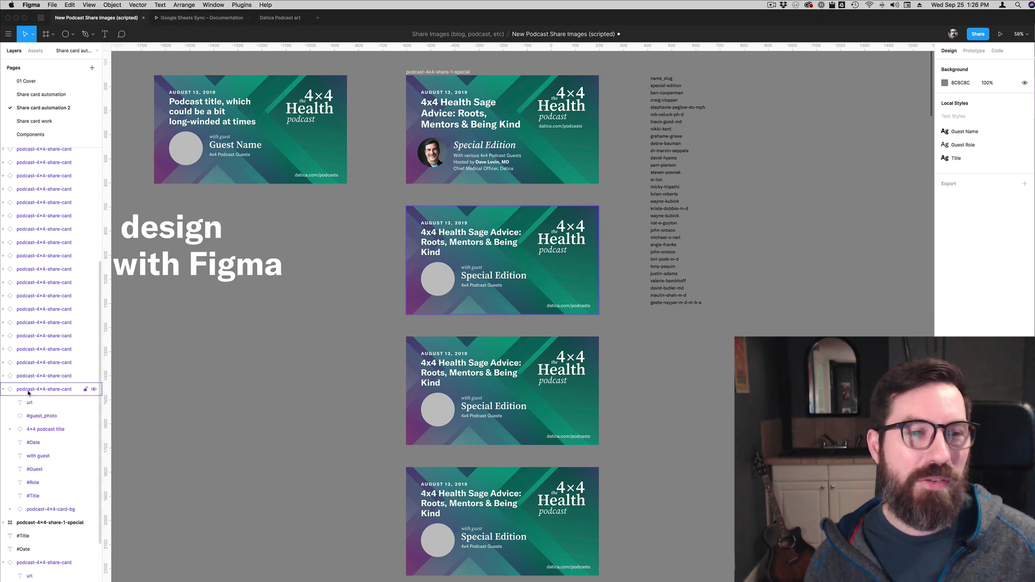
{"action": "right_click", "coordinate": [341, 327]}
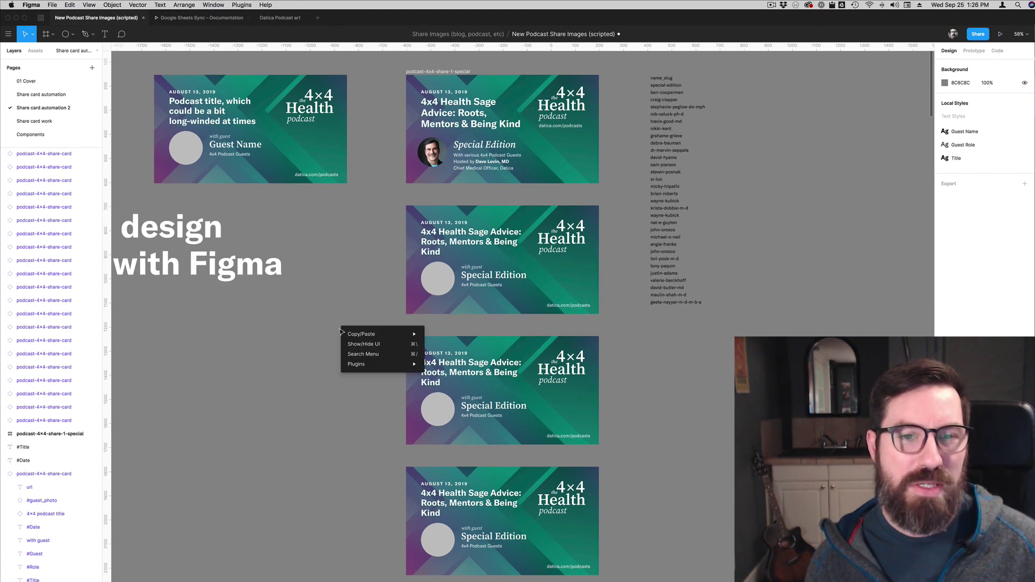
{"action": "mouse_move", "coordinate": [379, 363]}
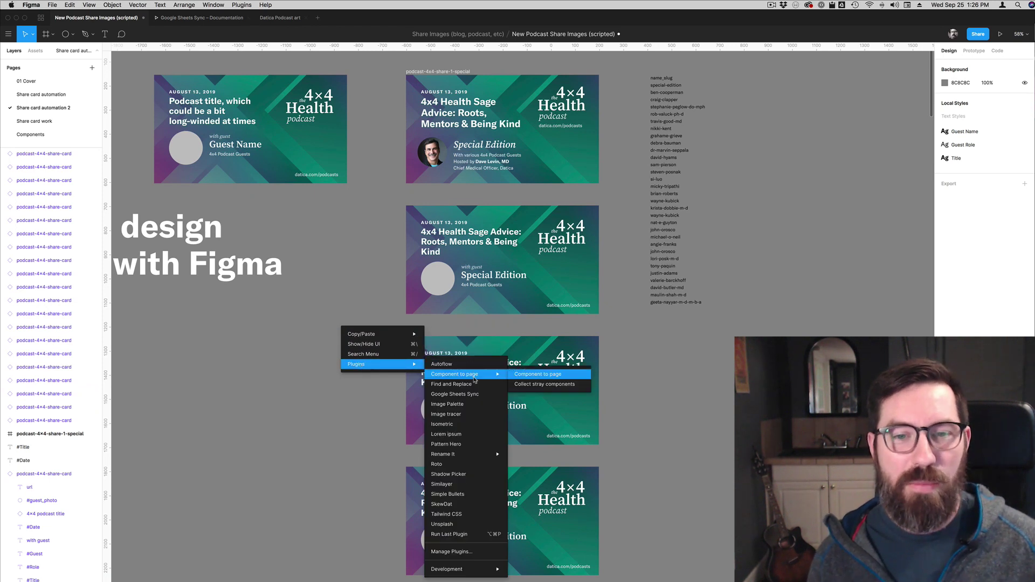
{"action": "left_click", "coordinate": [458, 394]}
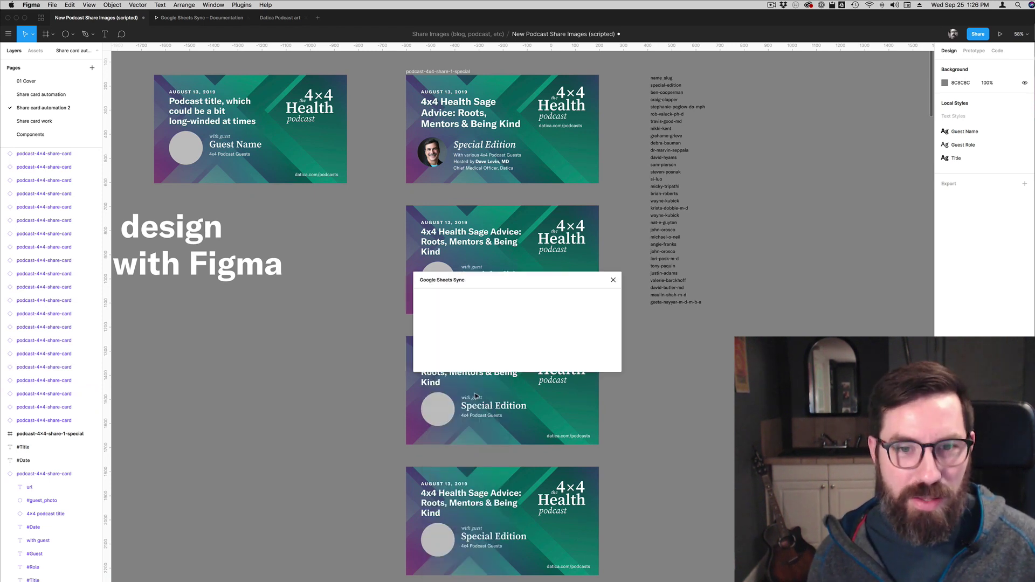
{"action": "left_click", "coordinate": [581, 312]}
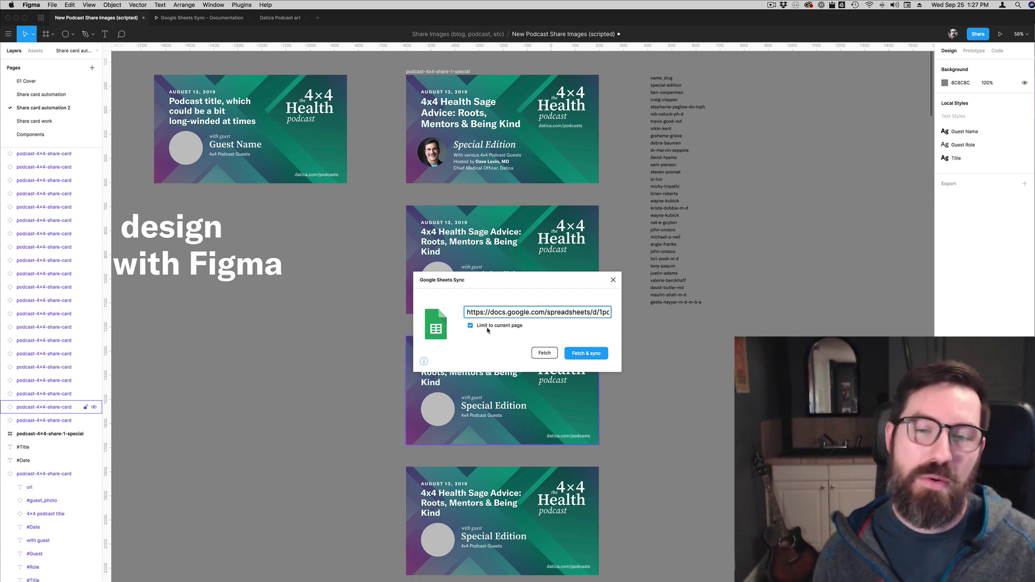
{"action": "left_click", "coordinate": [543, 354]}
Step: Sync the fetched titles, dates, guests and photos into the share-card frames
{"action": "scroll", "coordinate": [523, 309], "scroll_direction": "right", "scroll_amount": 15}
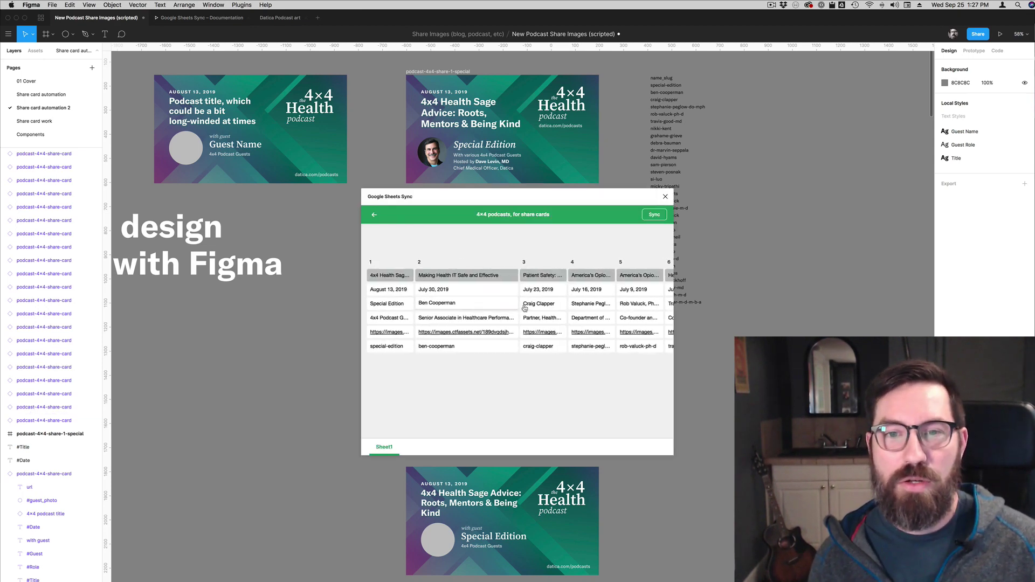
{"action": "scroll", "coordinate": [523, 308], "scroll_direction": "left", "scroll_amount": 15}
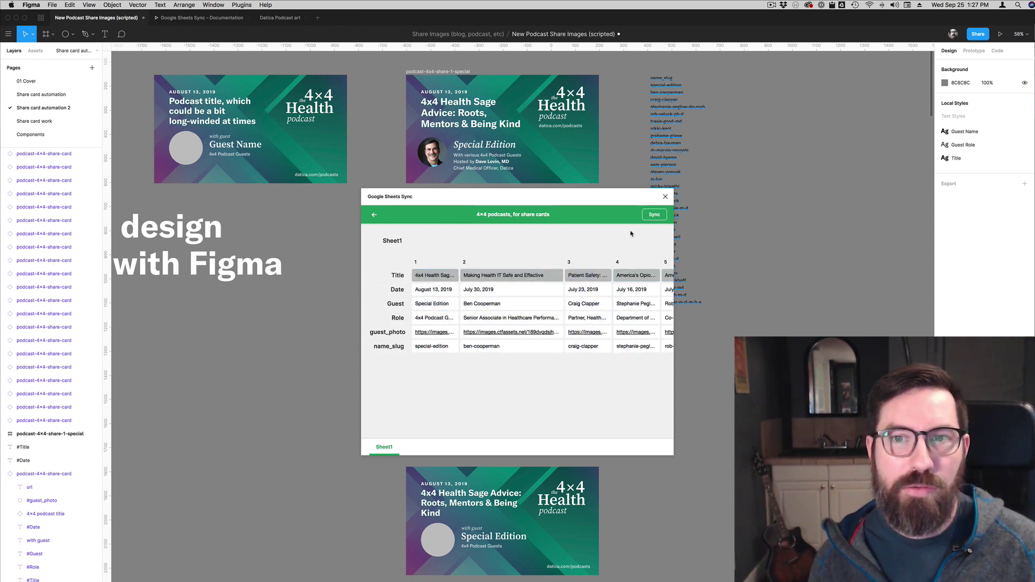
{"action": "left_click", "coordinate": [649, 215]}
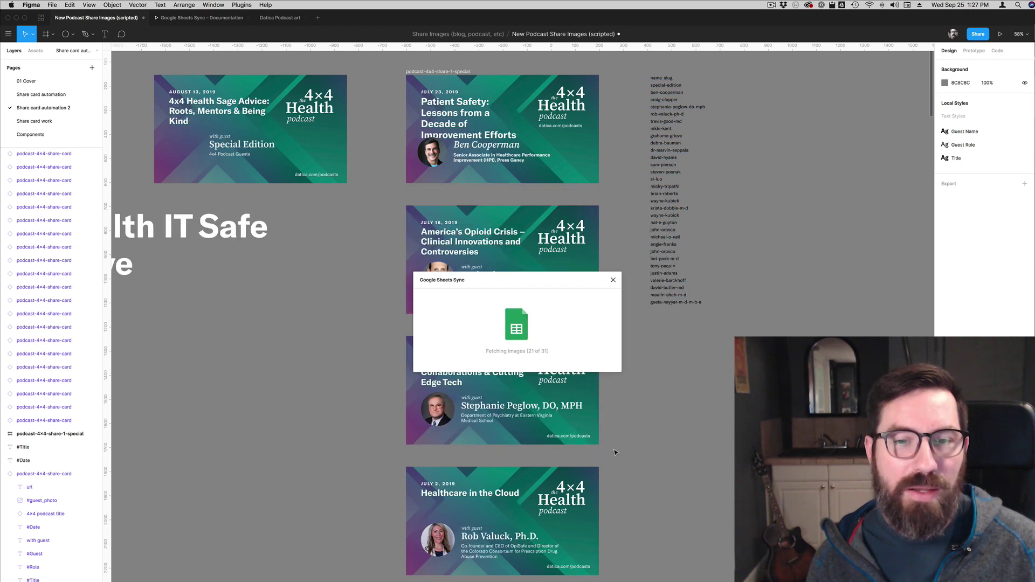
{"action": "scroll", "coordinate": [596, 376], "scroll_direction": "down", "scroll_amount": 15}
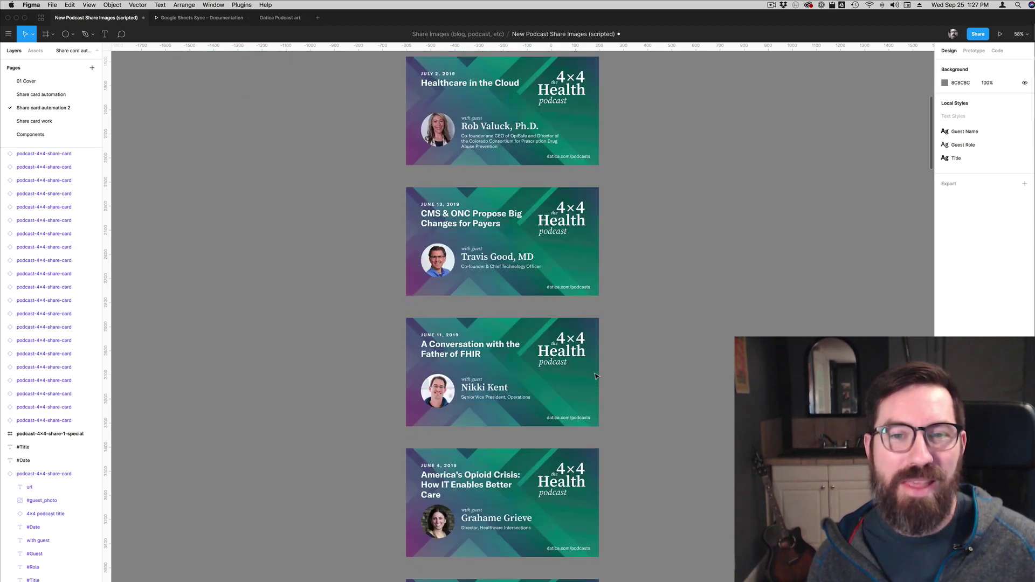
{"action": "scroll", "coordinate": [596, 376], "scroll_direction": "down", "scroll_amount": 15}
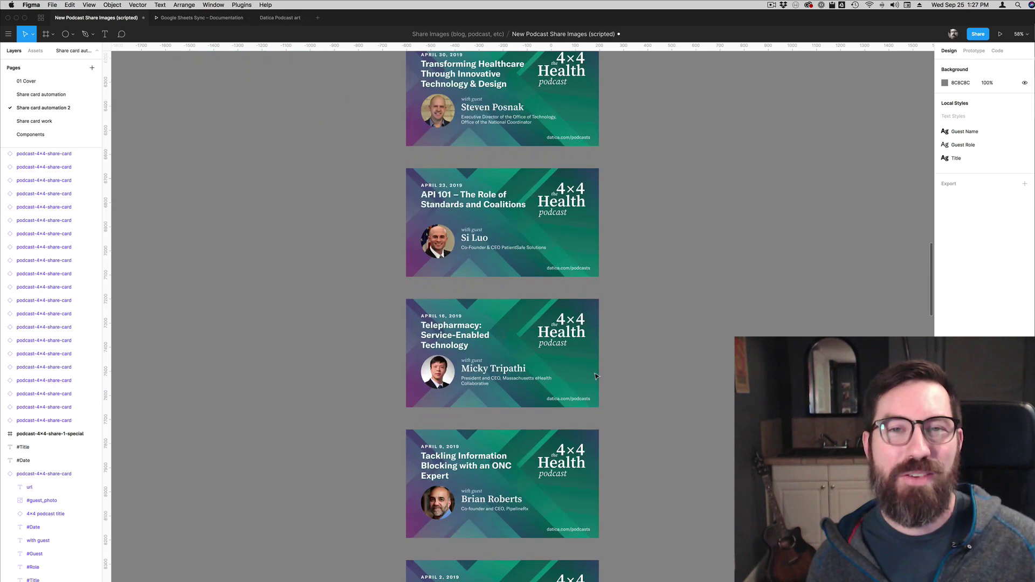
{"action": "scroll", "coordinate": [596, 377], "scroll_direction": "up", "scroll_amount": 6}
{"action": "scroll", "coordinate": [486, 310], "scroll_direction": "up", "scroll_amount": 1}
{"action": "scroll", "coordinate": [593, 324], "scroll_direction": "down", "scroll_amount": 12}
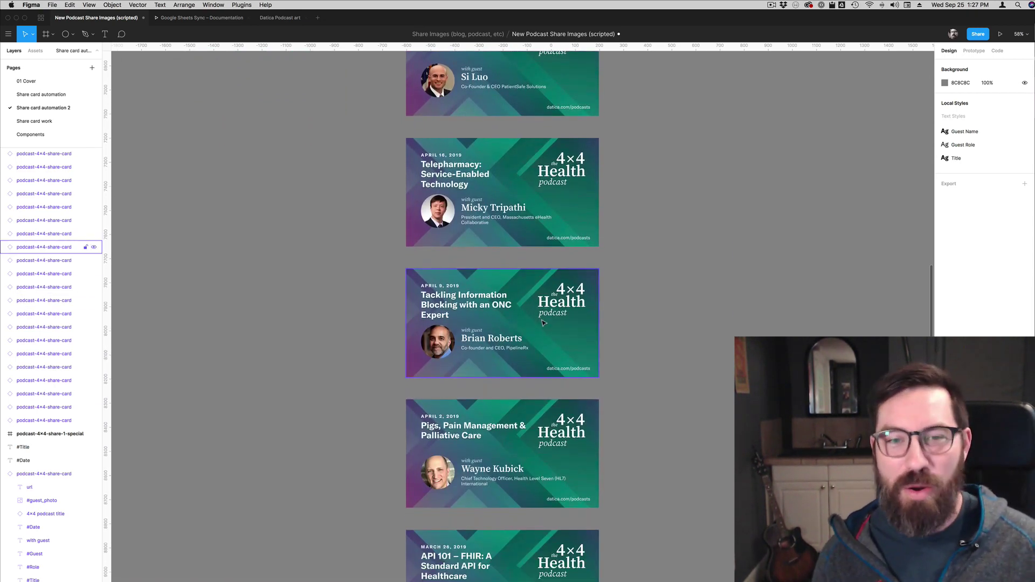
{"action": "scroll", "coordinate": [541, 323], "scroll_direction": "down", "scroll_amount": 3}
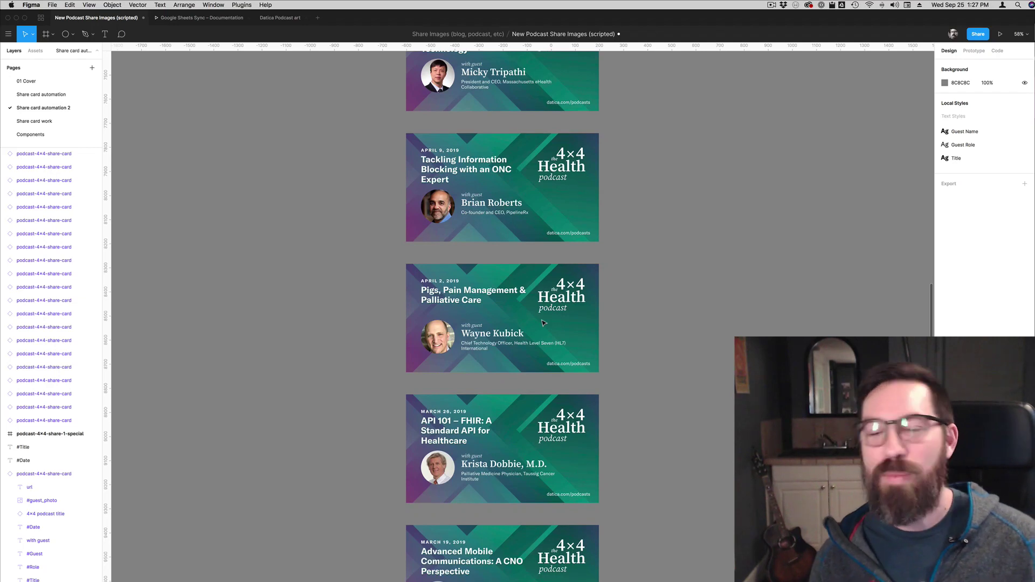
{"action": "scroll", "coordinate": [544, 323], "scroll_direction": "down", "scroll_amount": 3}
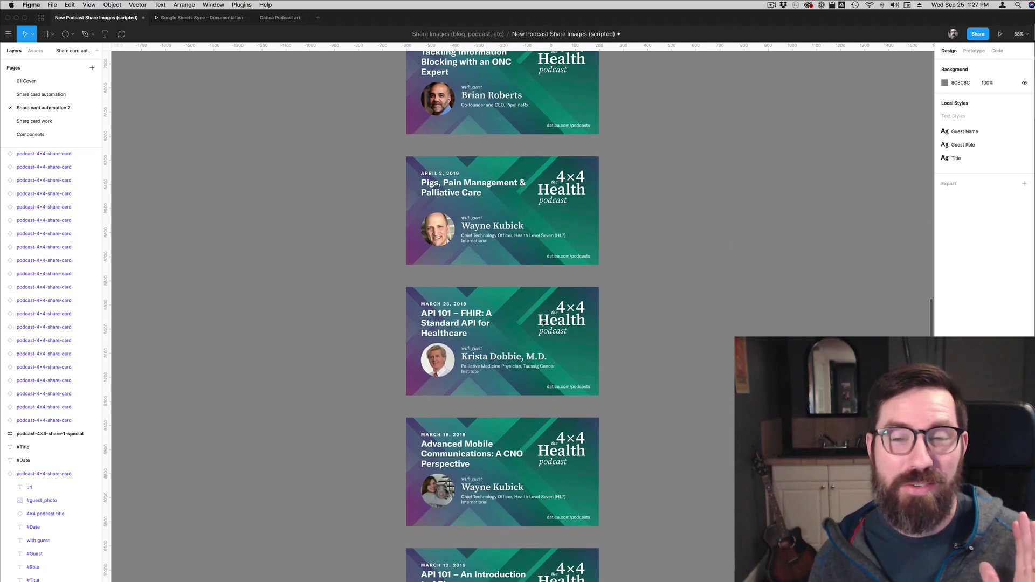
{"action": "scroll", "coordinate": [664, 326], "scroll_direction": "down", "scroll_amount": 20}
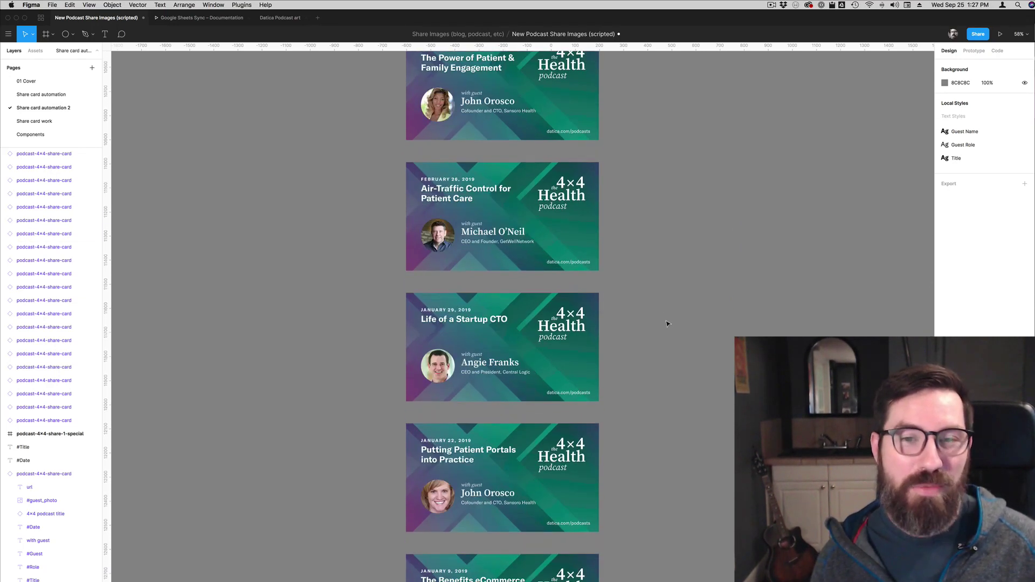
{"action": "scroll", "coordinate": [667, 324], "scroll_direction": "down", "scroll_amount": 20}
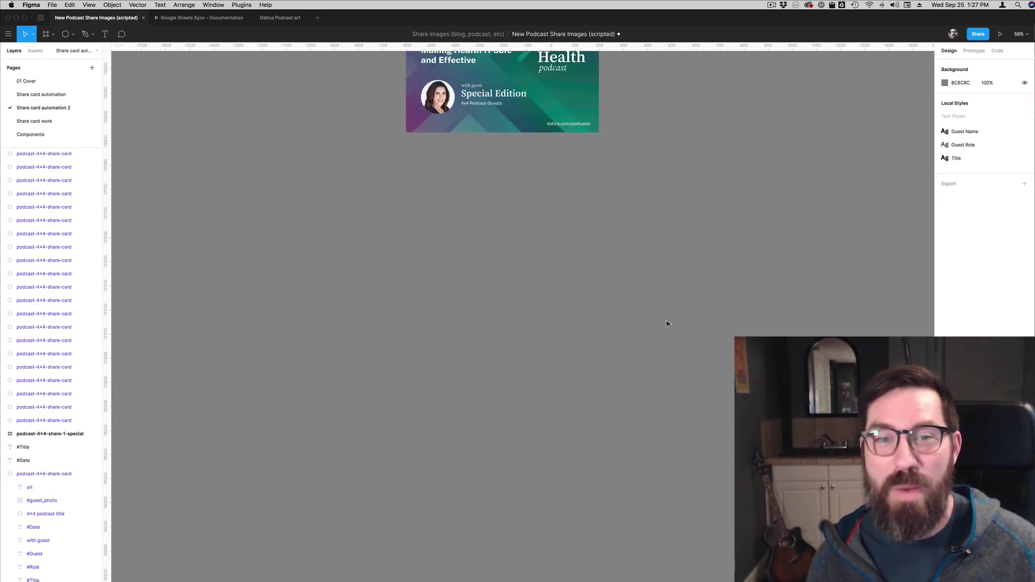
{"action": "scroll", "coordinate": [667, 324], "scroll_direction": "up", "scroll_amount": 10}
{"action": "scroll", "coordinate": [667, 323], "scroll_direction": "up", "scroll_amount": 20}
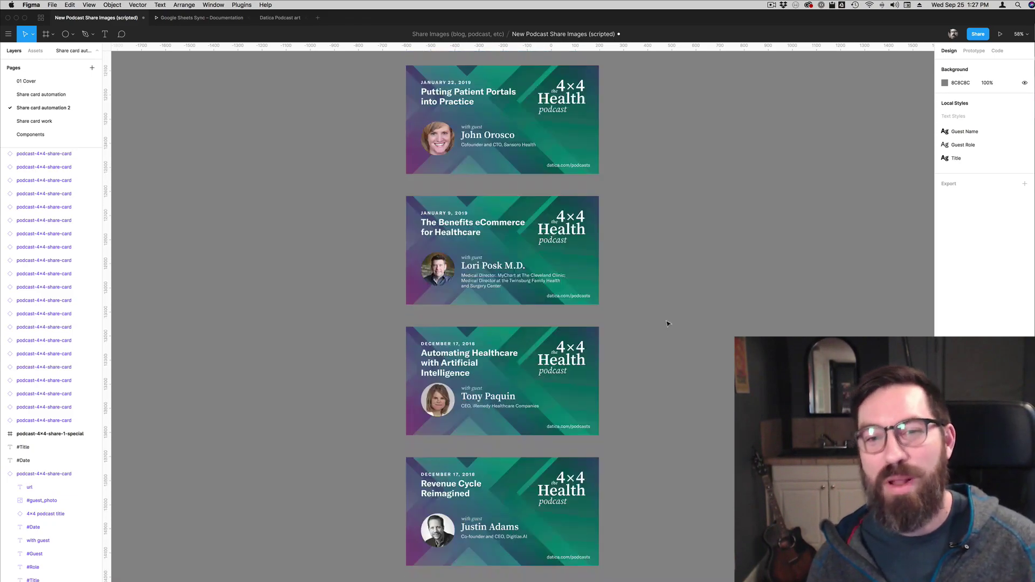
{"action": "scroll", "coordinate": [667, 324], "scroll_direction": "up", "scroll_amount": 20}
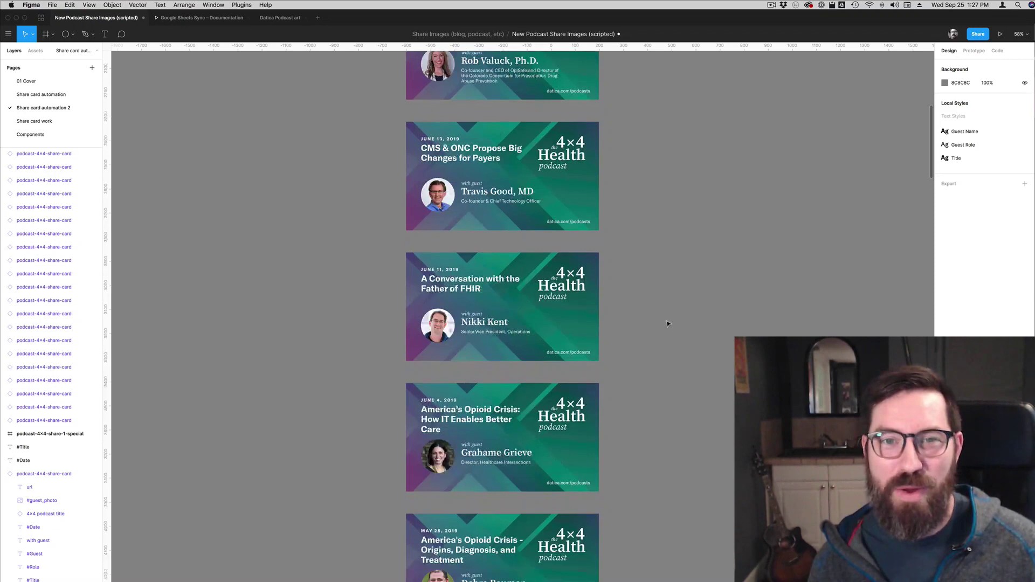
{"action": "scroll", "coordinate": [667, 324], "scroll_direction": "up", "scroll_amount": 10}
{"action": "scroll", "coordinate": [666, 324], "scroll_direction": "down", "scroll_amount": 6}
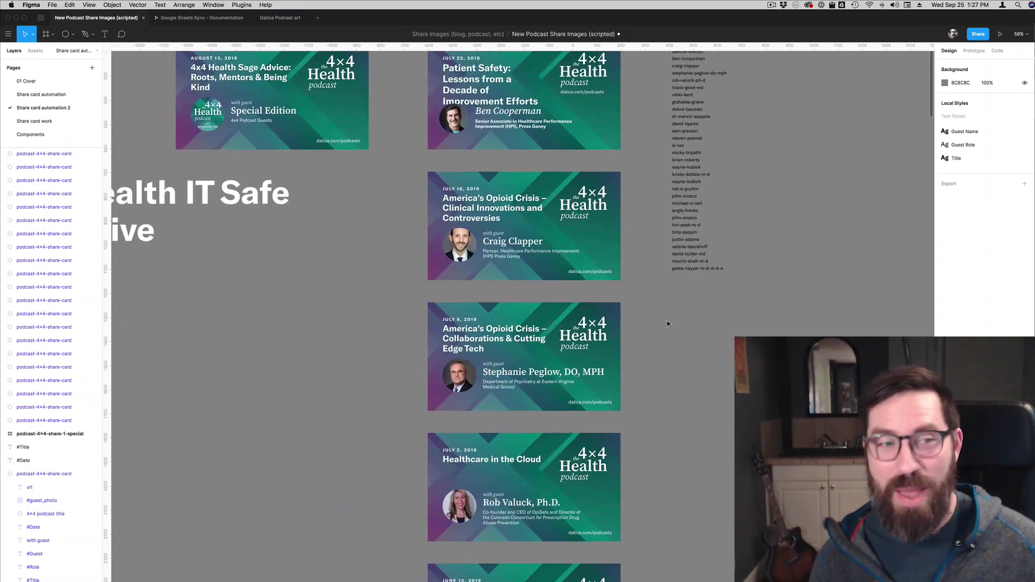
{"action": "scroll", "coordinate": [34, 396], "scroll_direction": "up", "scroll_amount": 5}
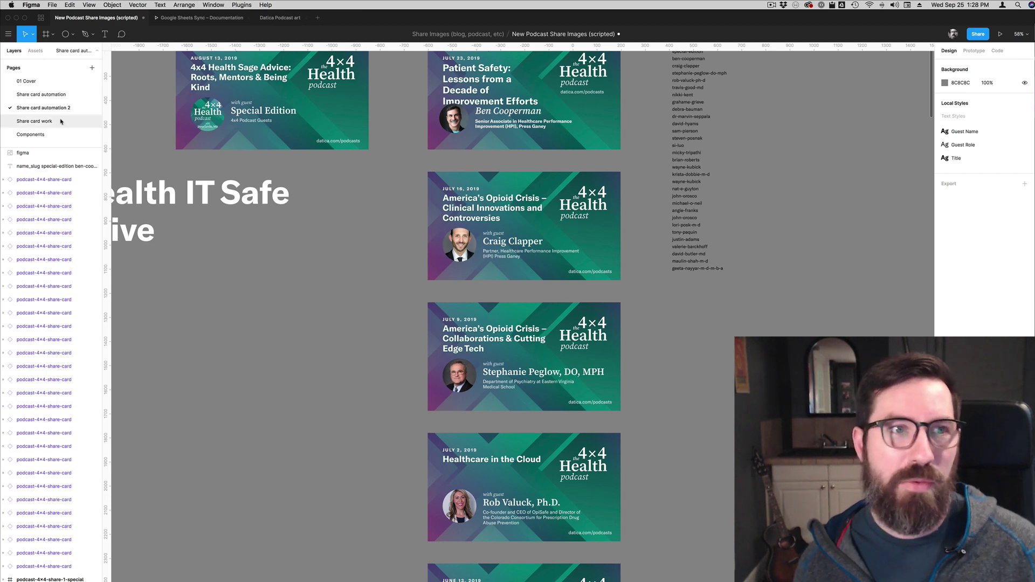
{"action": "left_click", "coordinate": [53, 94]}
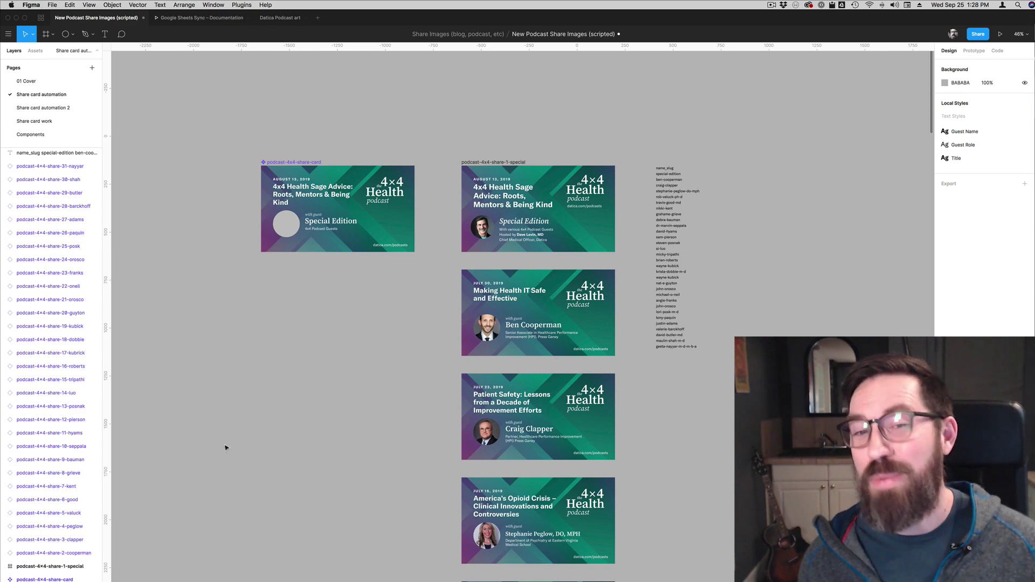
{"action": "scroll", "coordinate": [425, 302], "scroll_direction": "down", "scroll_amount": 3}
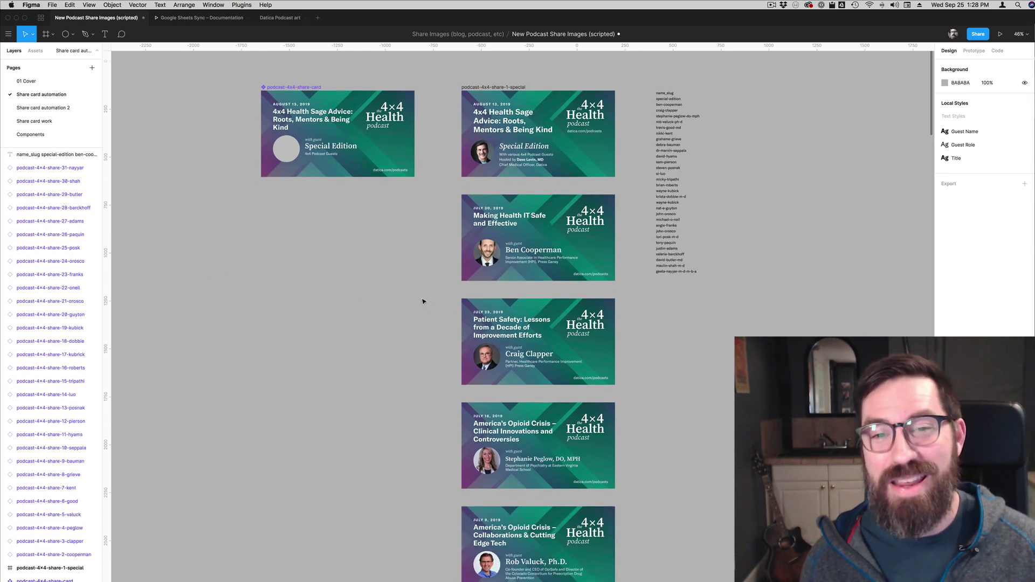
{"action": "scroll", "coordinate": [423, 301], "scroll_direction": "up", "scroll_amount": 3}
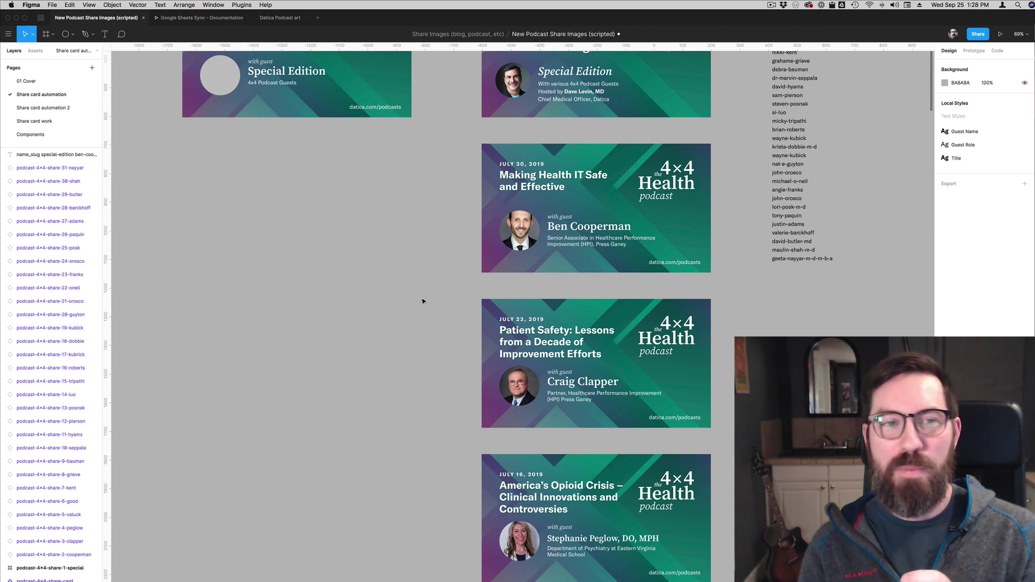
{"action": "left_click", "coordinate": [522, 313]}
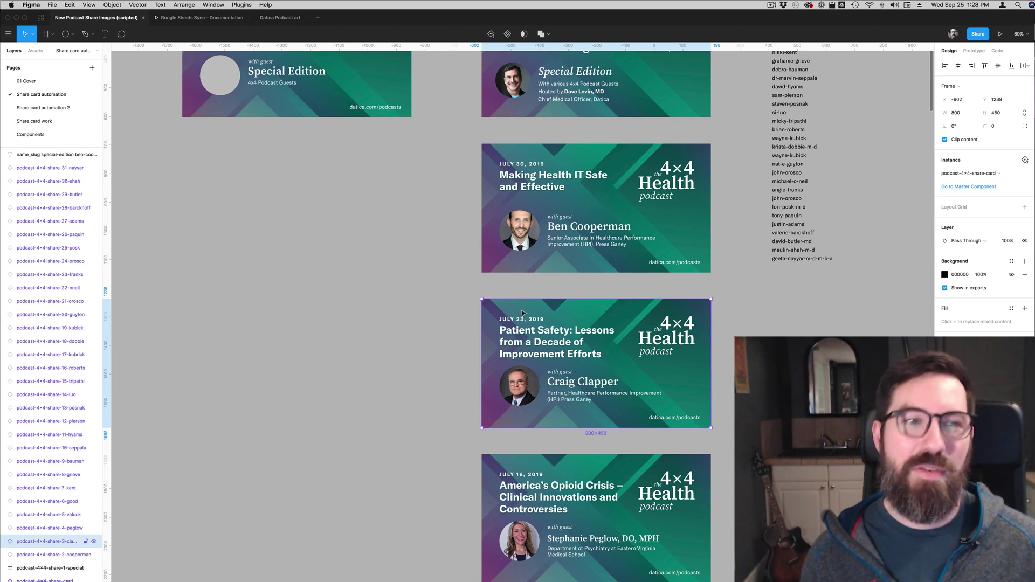
Step: Nudge the #guest_photo circle in the master share-card component slightly left and down
{"action": "scroll", "coordinate": [366, 185], "scroll_direction": "up", "scroll_amount": 3}
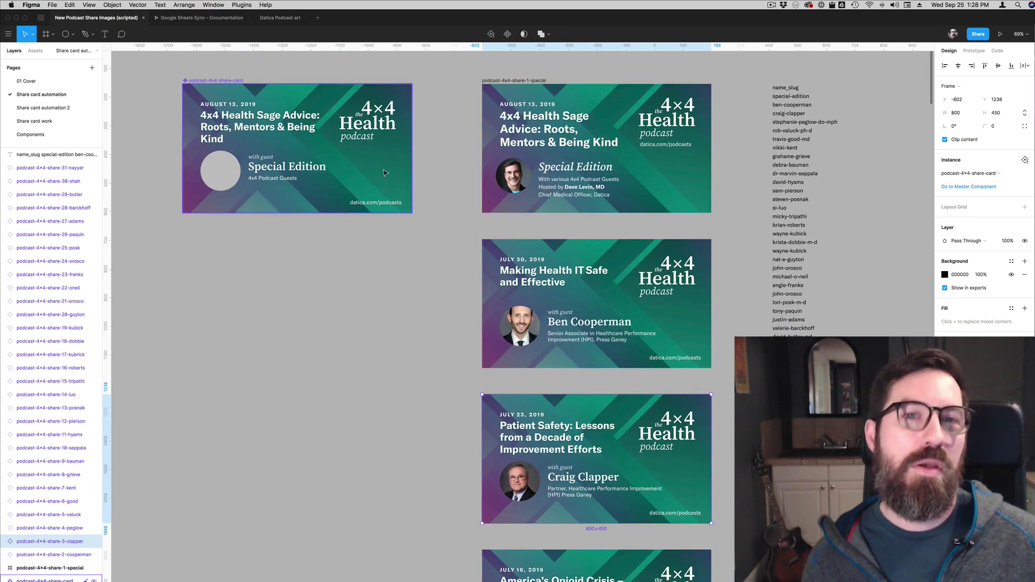
{"action": "left_click", "coordinate": [236, 103]}
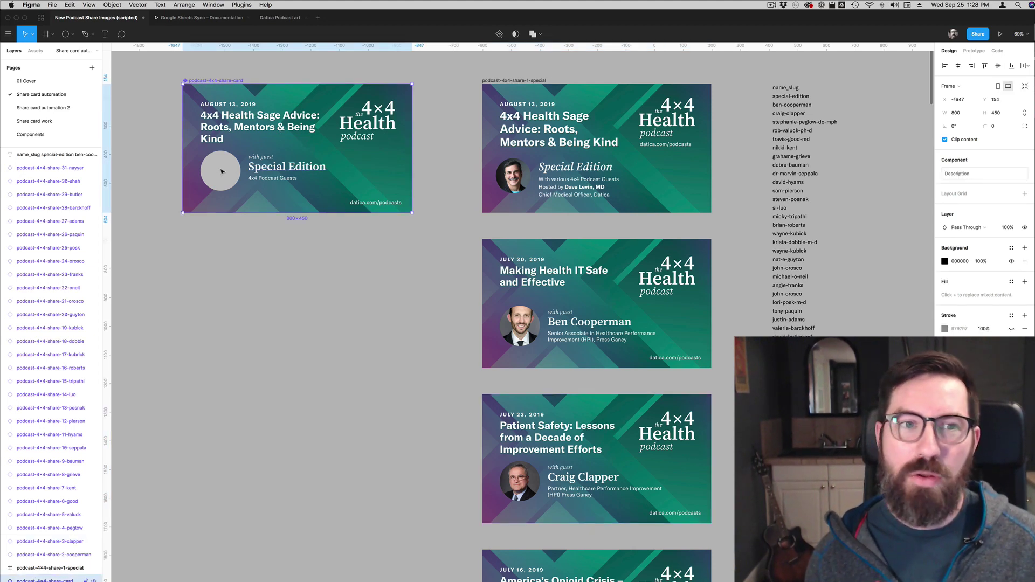
{"action": "left_click", "coordinate": [221, 172]}
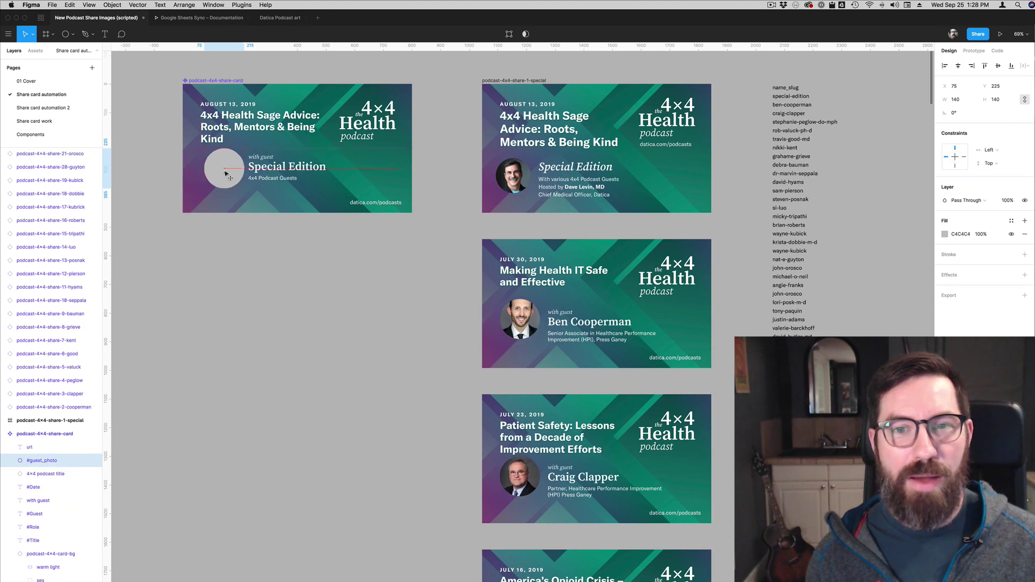
{"action": "left_click_drag", "start_coordinate": [226, 173], "coordinate": [222, 176]}
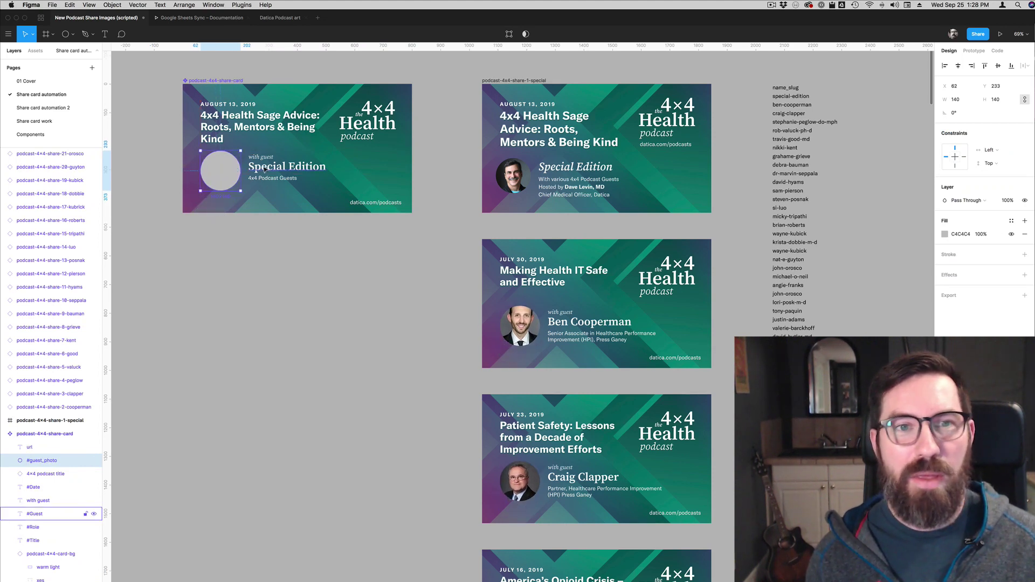
{"action": "left_click", "coordinate": [312, 124]}
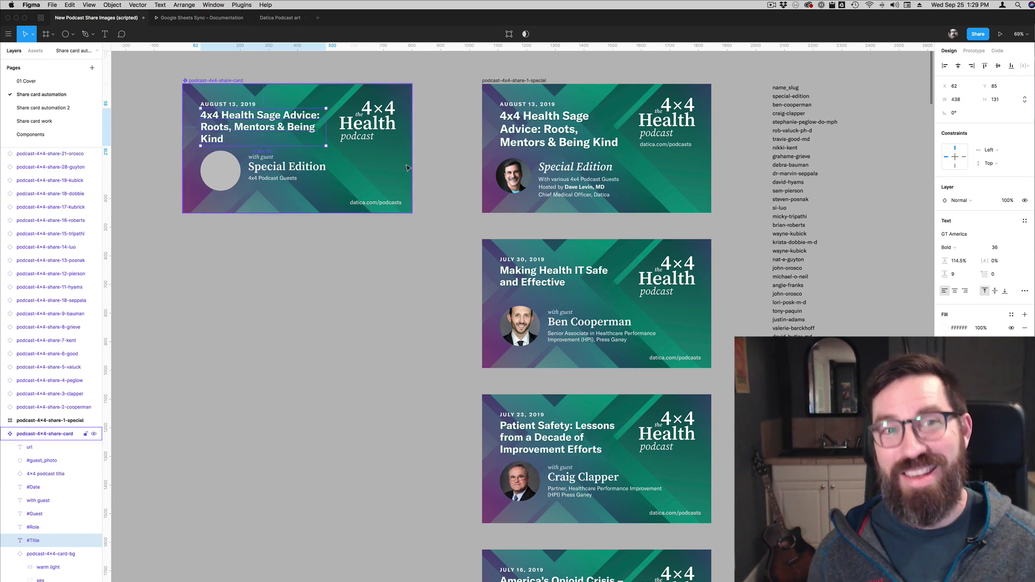
{"action": "left_click", "coordinate": [446, 201]}
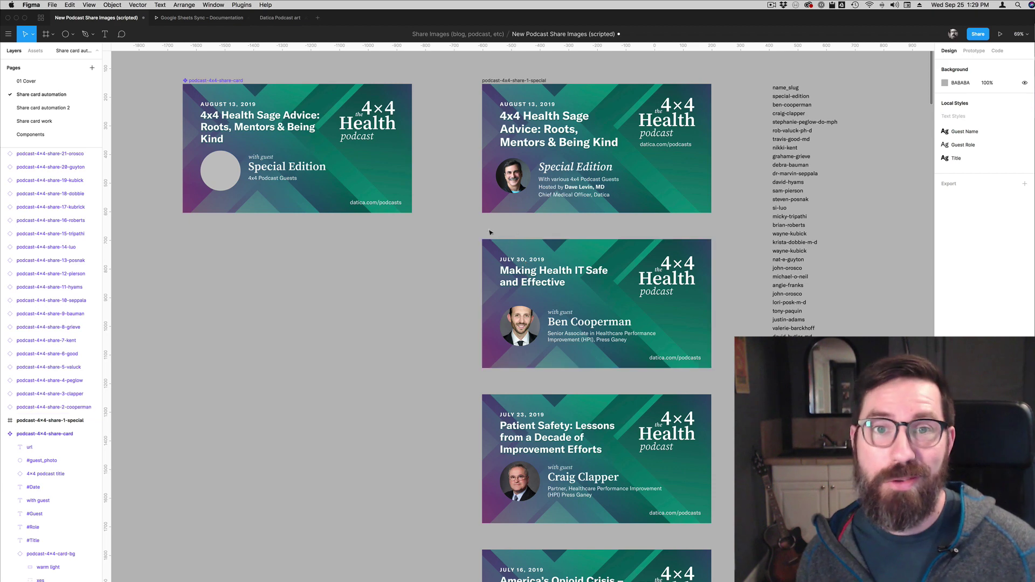
Step: Scroll the column of synced share cards and select the special edition card
{"action": "scroll", "coordinate": [548, 237], "scroll_direction": "down", "scroll_amount": 5}
{"action": "scroll", "coordinate": [569, 300], "scroll_direction": "down", "scroll_amount": 3}
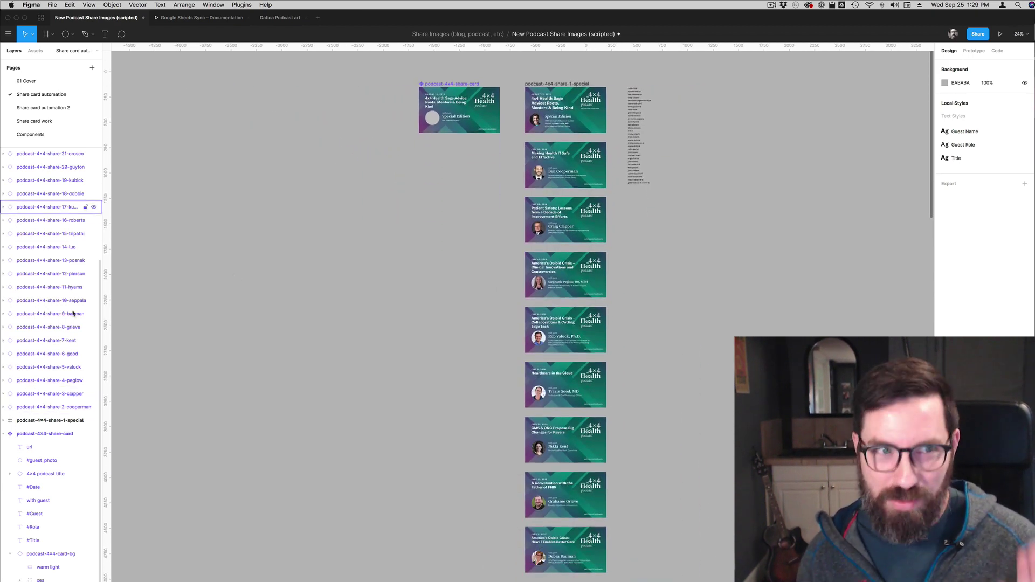
{"action": "scroll", "coordinate": [77, 351], "scroll_direction": "up", "scroll_amount": 5}
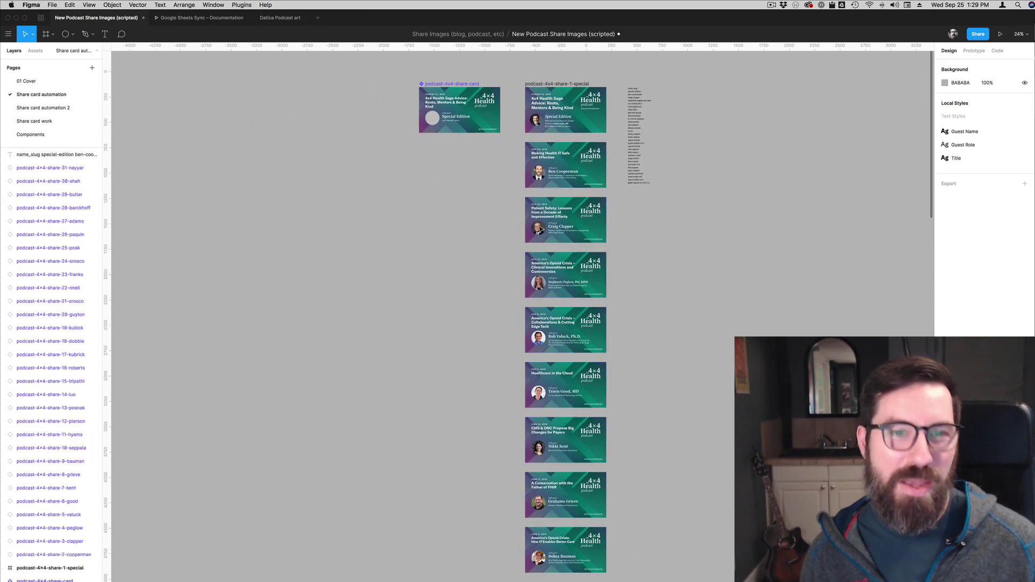
{"action": "left_click", "coordinate": [548, 88]}
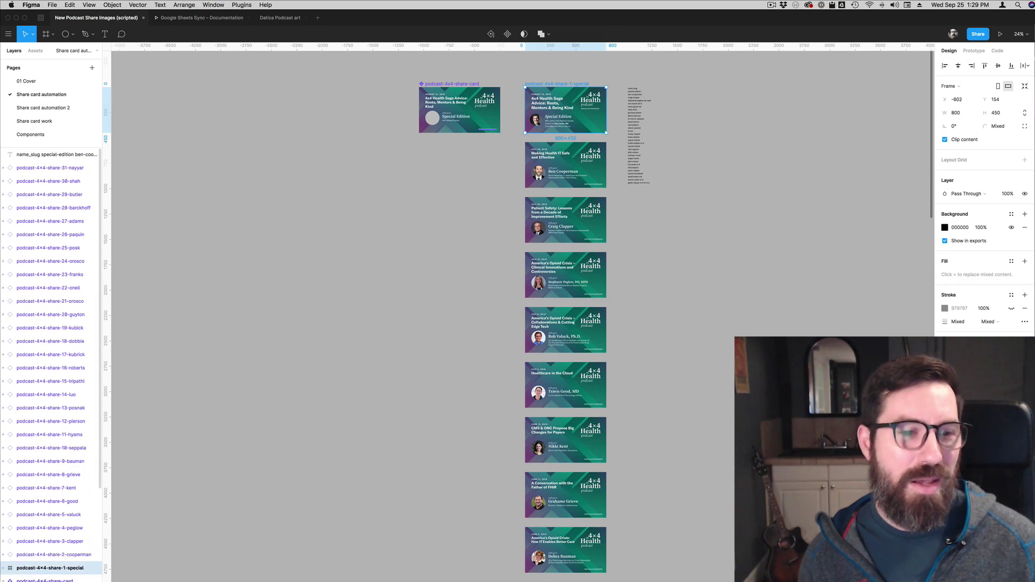
Step: Select all share-card layers from share-31 through share-1-special
{"action": "left_click", "coordinate": [46, 579]}
{"action": "left_click", "coordinate": [55, 567]}
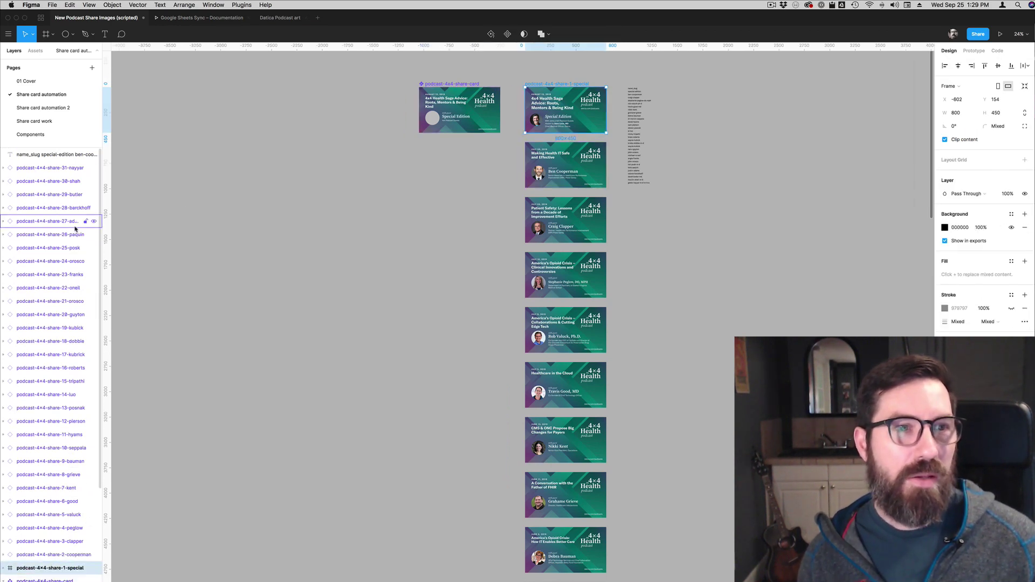
{"action": "left_click", "coordinate": [52, 168], "text": "shift"}
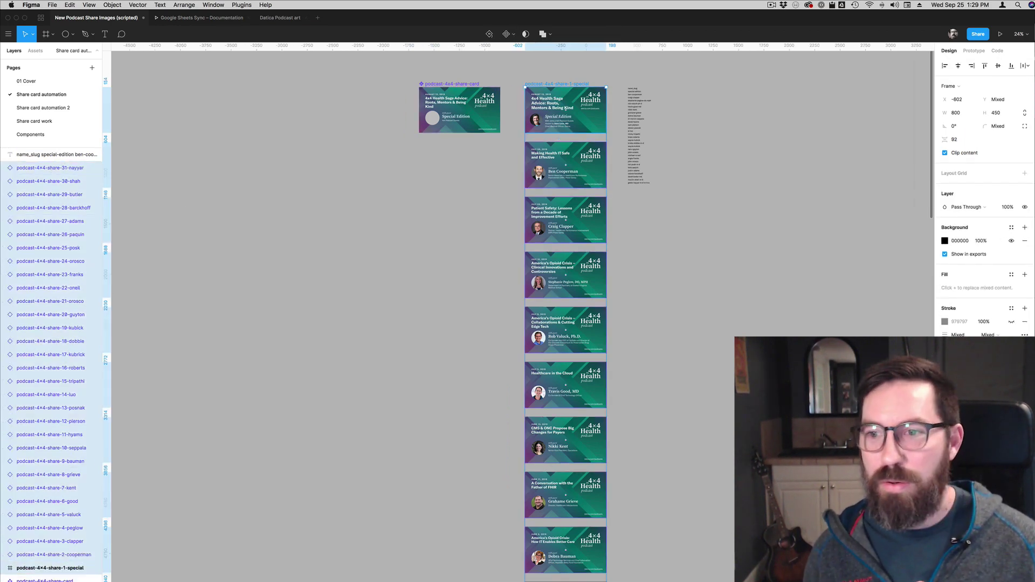
{"action": "scroll", "coordinate": [565, 108], "scroll_direction": "down", "scroll_amount": 1}
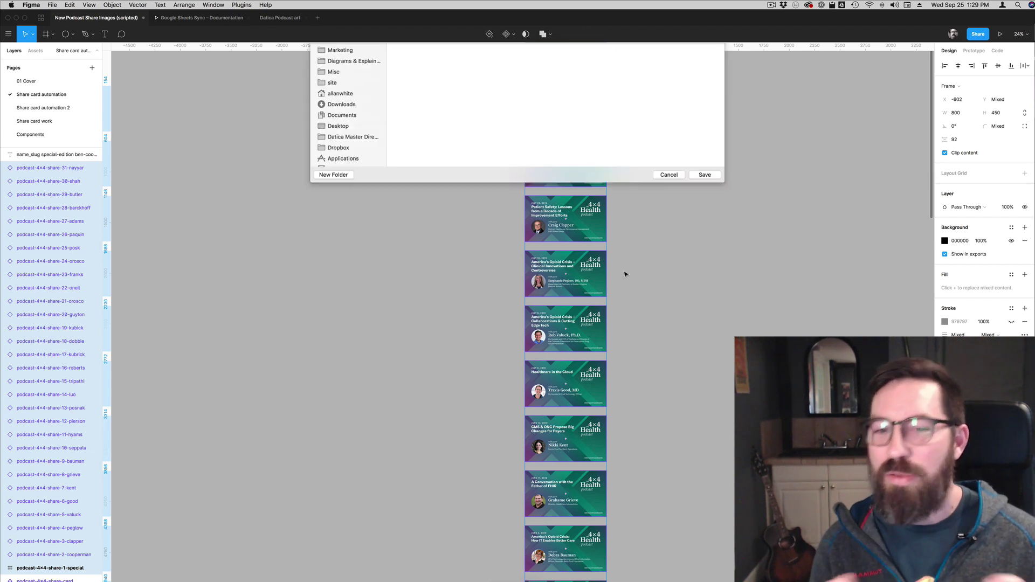
Step: Save the exported share-card images into the Share card images folder
{"action": "left_click", "coordinate": [510, 53]}
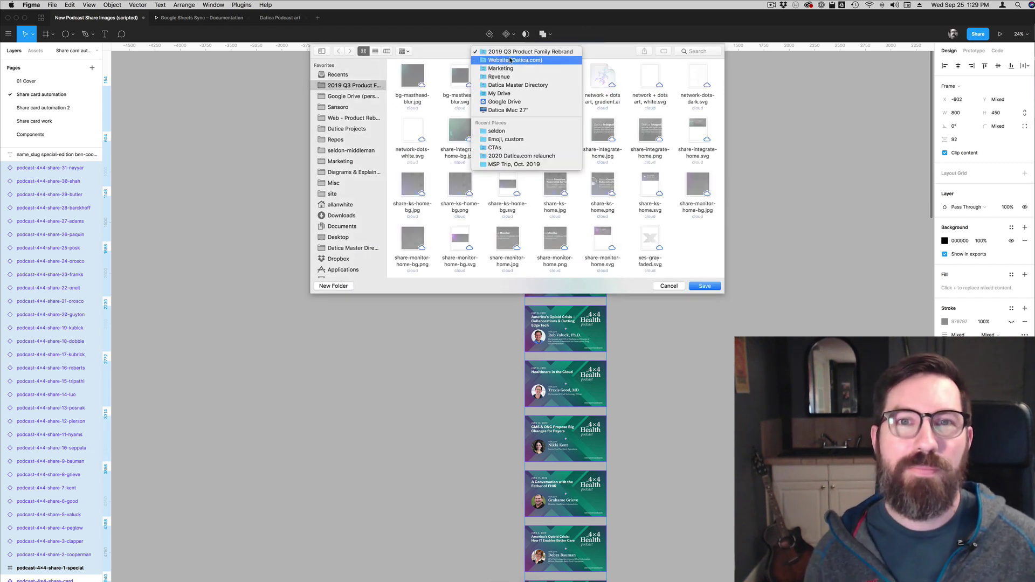
{"action": "left_click", "coordinate": [512, 60]}
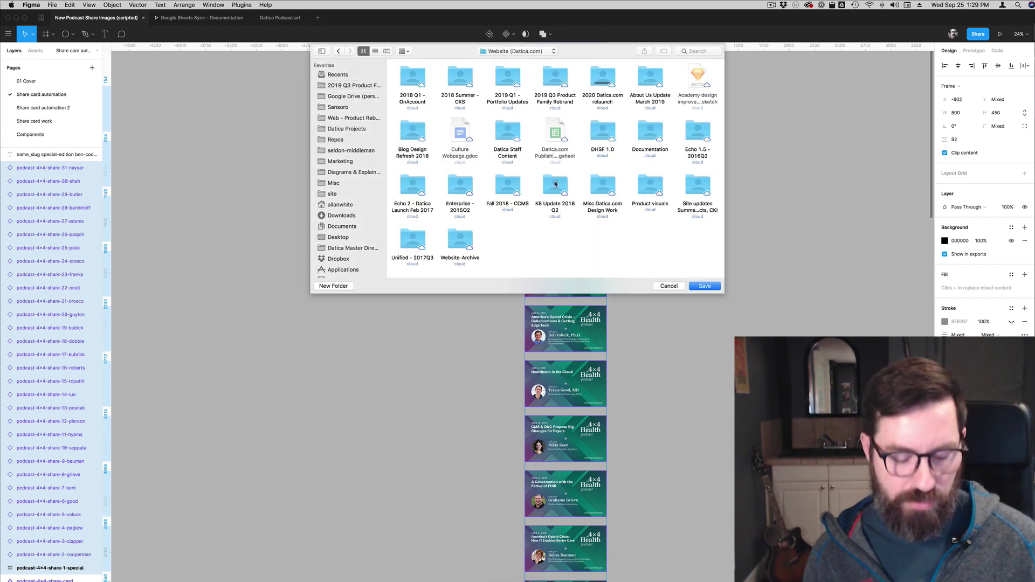
{"action": "key", "text": "super+2"}
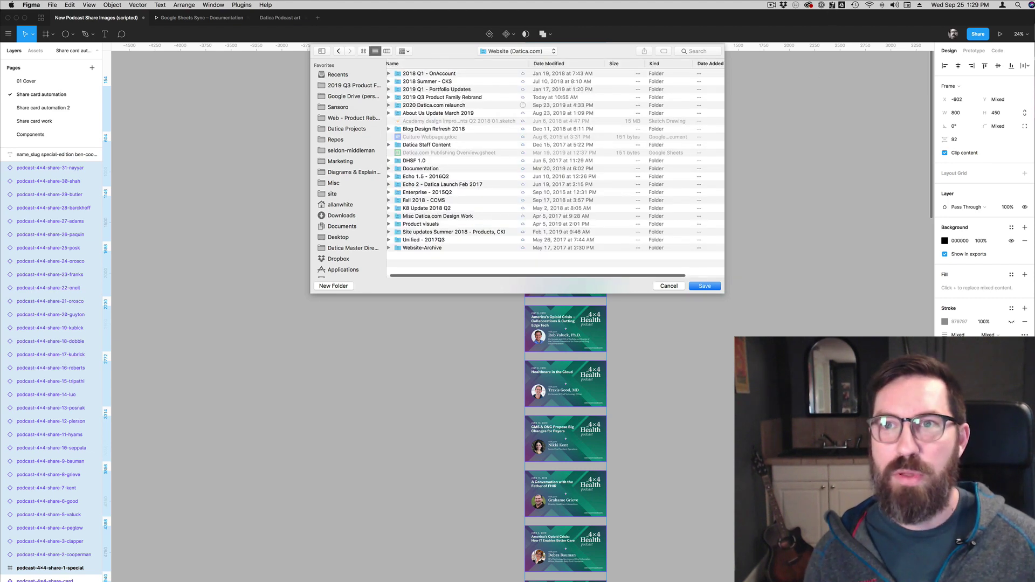
{"action": "left_click", "coordinate": [773, 6]}
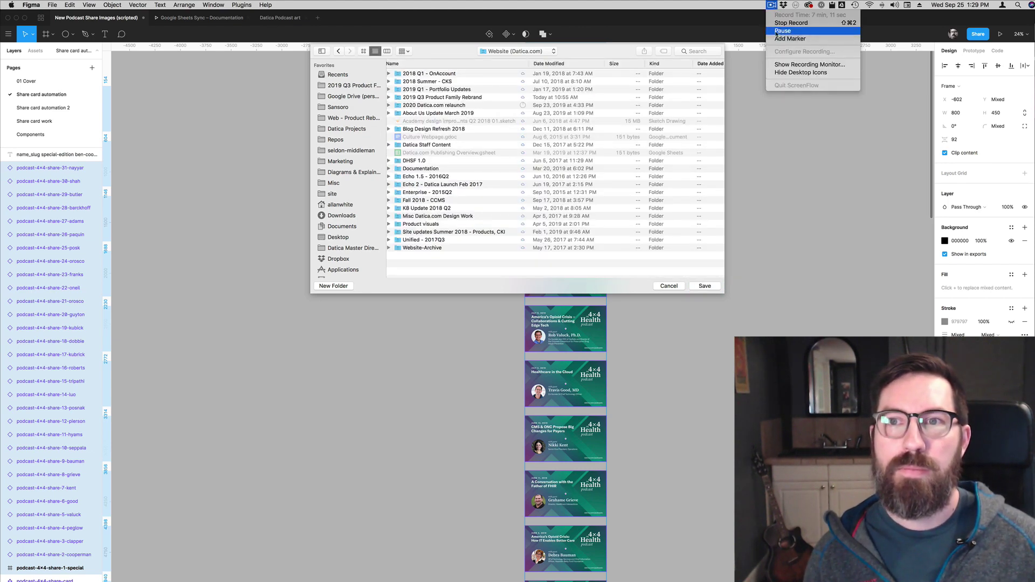
{"action": "left_click", "coordinate": [787, 33]}
{"action": "left_click", "coordinate": [707, 286]}
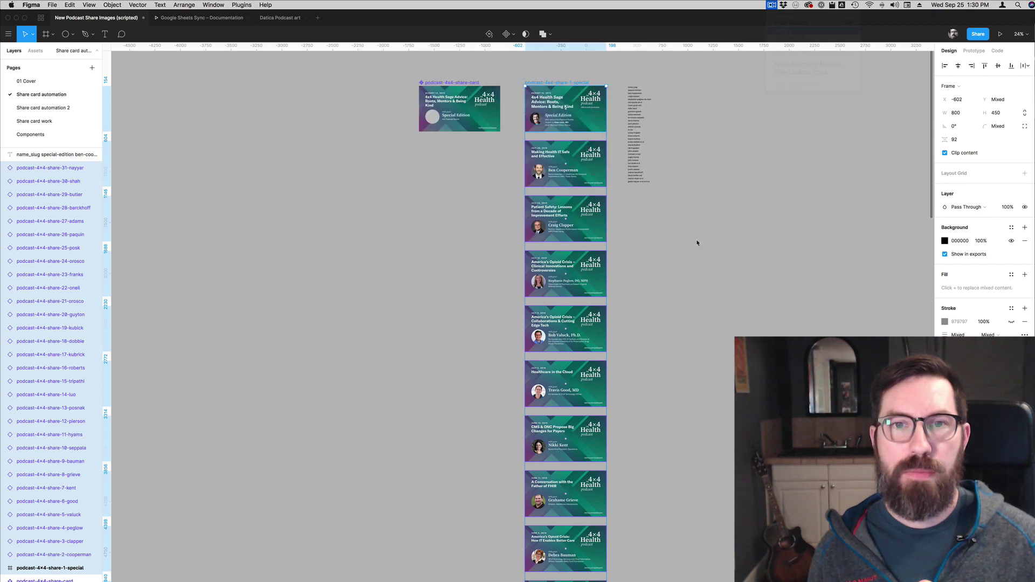
Step: In Finder, open Podcasts > Branding 2019 > 'Share card images, 4x4 with new brand'
{"action": "key", "text": "super+Tab"}
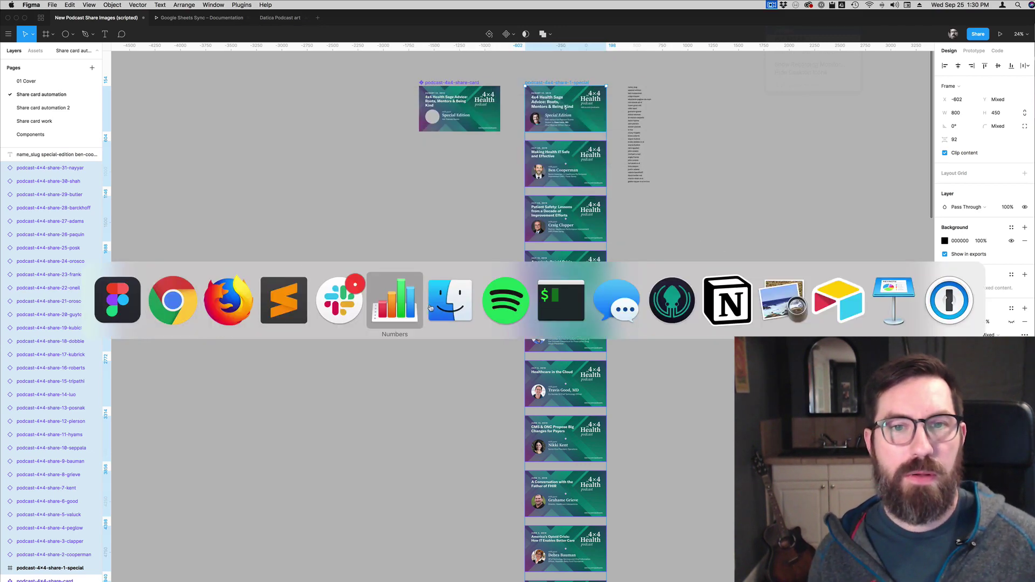
{"action": "left_click", "coordinate": [451, 302]}
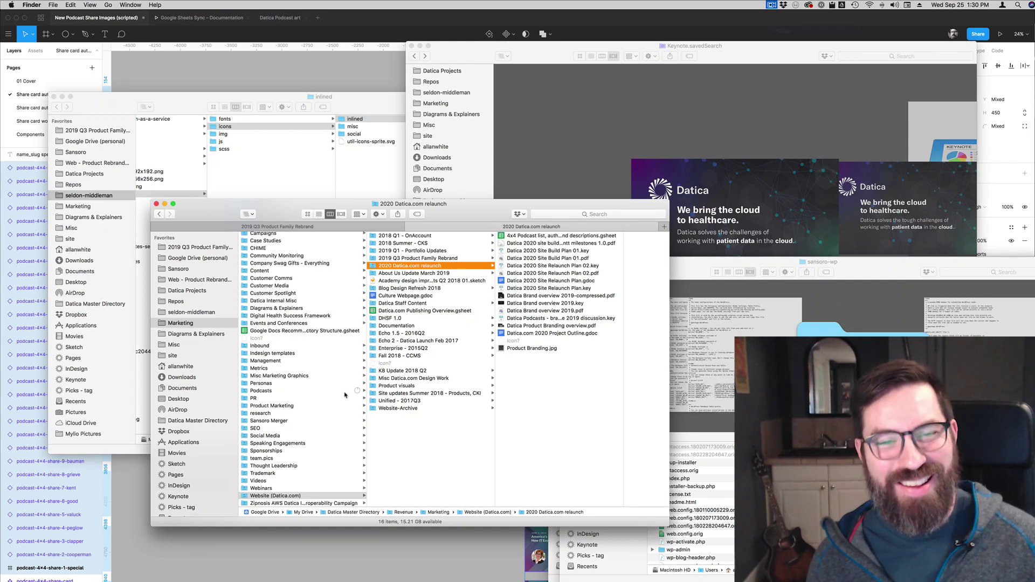
{"action": "left_click", "coordinate": [272, 391]}
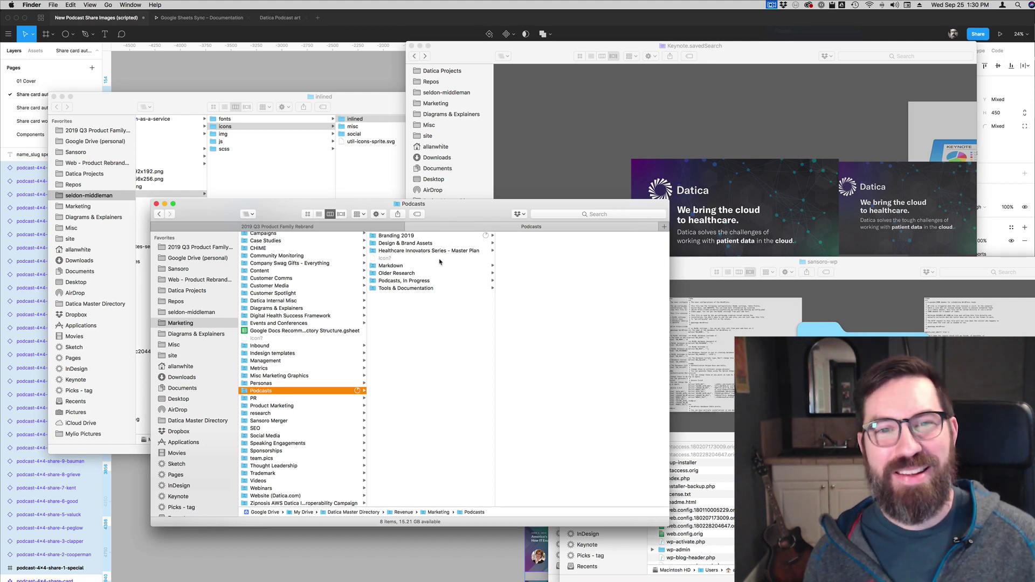
{"action": "left_click", "coordinate": [414, 238]}
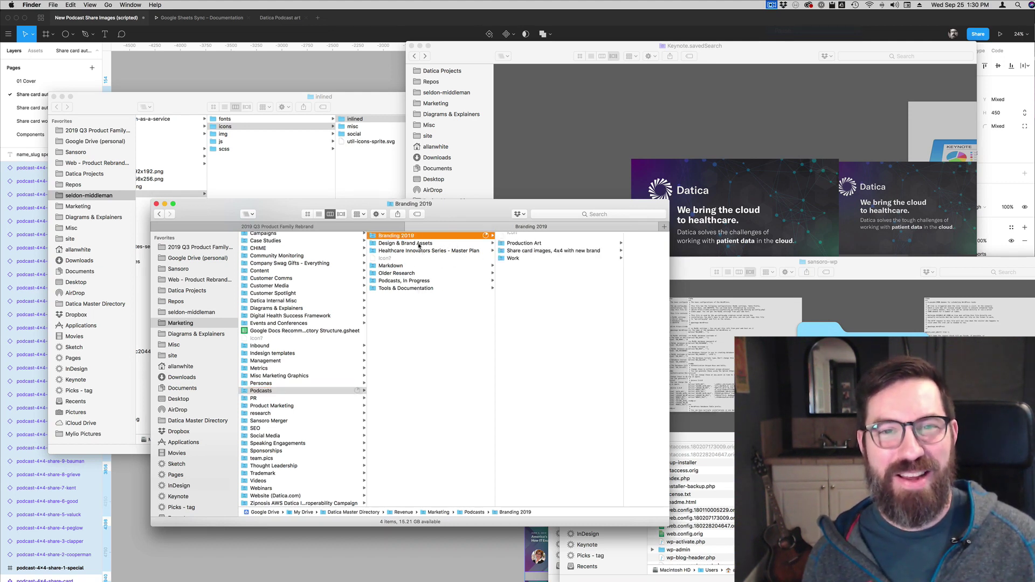
{"action": "left_click", "coordinate": [547, 252]}
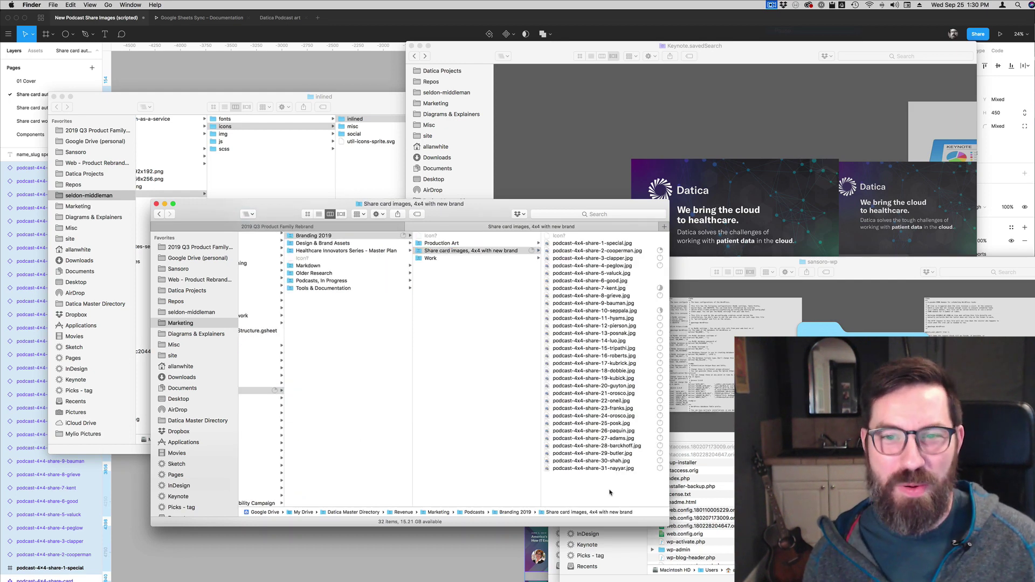
Step: Quick Look the exported share-card JPEGs, stepping through several previews
{"action": "left_click_drag", "start_coordinate": [610, 492], "coordinate": [588, 372]}
{"action": "left_click", "coordinate": [584, 500]}
{"action": "left_click", "coordinate": [609, 462]}
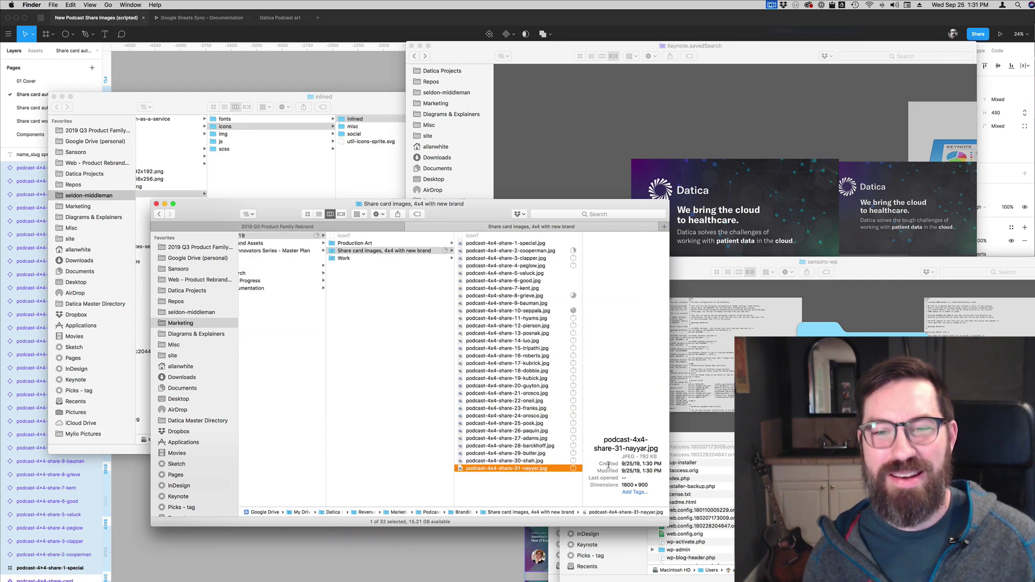
{"action": "key", "text": "space"}
{"action": "key", "text": "Up"}
{"action": "key", "text": "Up"}
{"action": "key", "text": "Up"}
{"action": "key", "text": "Up"}
{"action": "key", "text": "Up"}
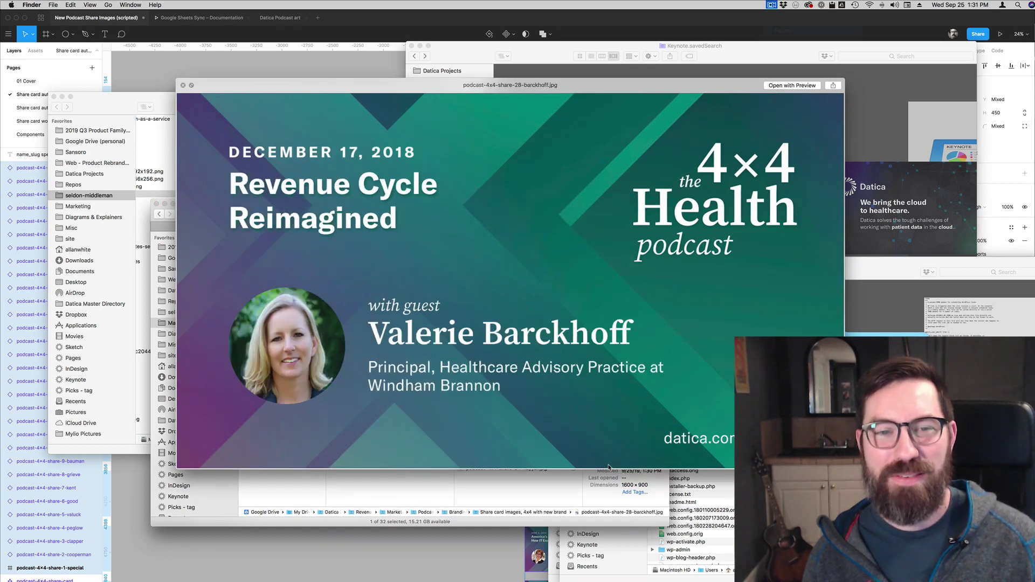
{"action": "key", "text": "Up"}
{"action": "key", "text": "Up"}
{"action": "key", "text": "Up"}
{"action": "key", "text": "Up"}
{"action": "key", "text": "Up"}
{"action": "key", "text": "Up"}
{"action": "key", "text": "Up"}
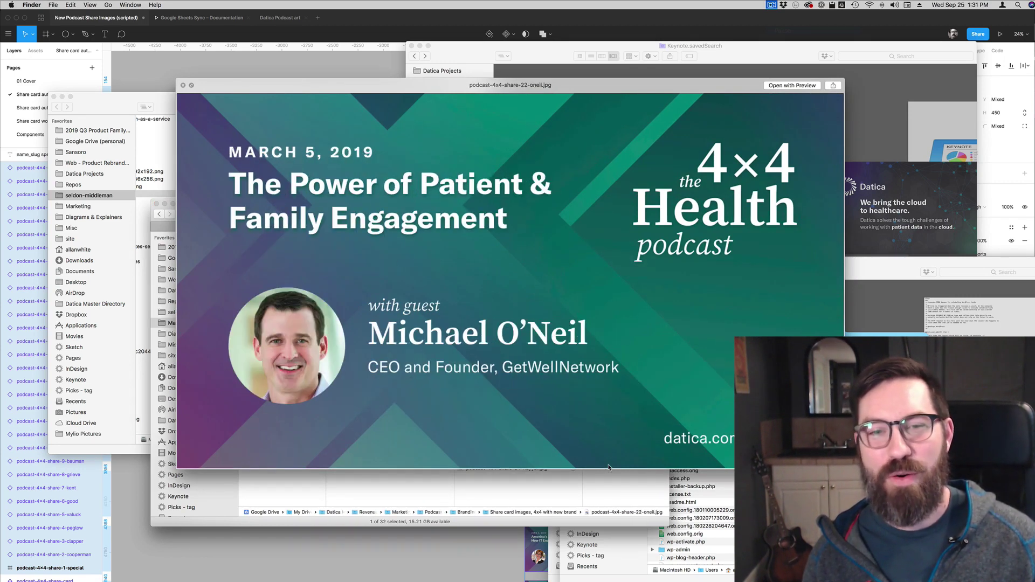
{"action": "key", "text": "space"}
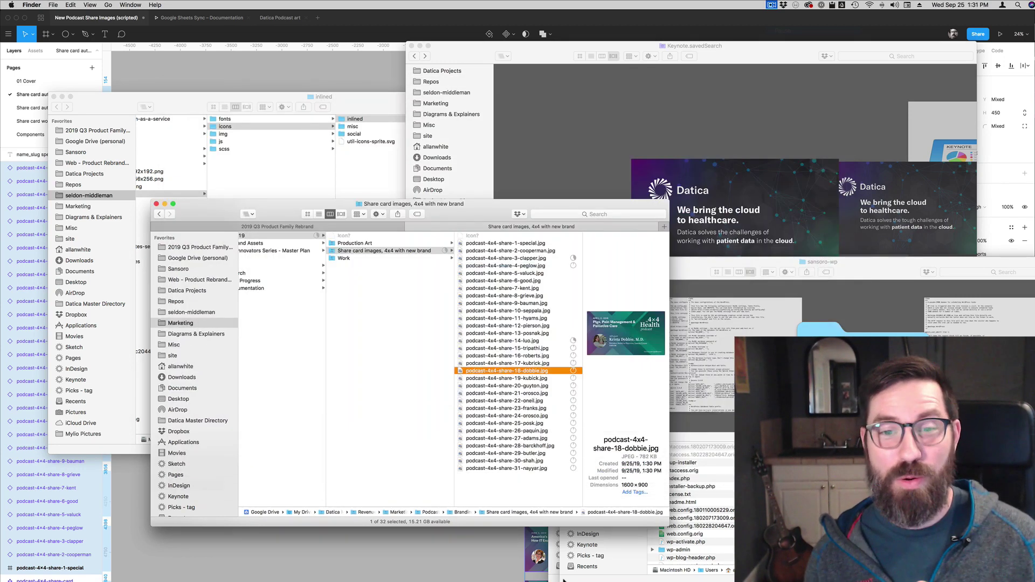
Step: Compress all 31 share-card JPEGs in ImageOptim, then glance at the microphone product page in Firefox
{"action": "left_click_drag", "start_coordinate": [537, 507], "coordinate": [323, 572]}
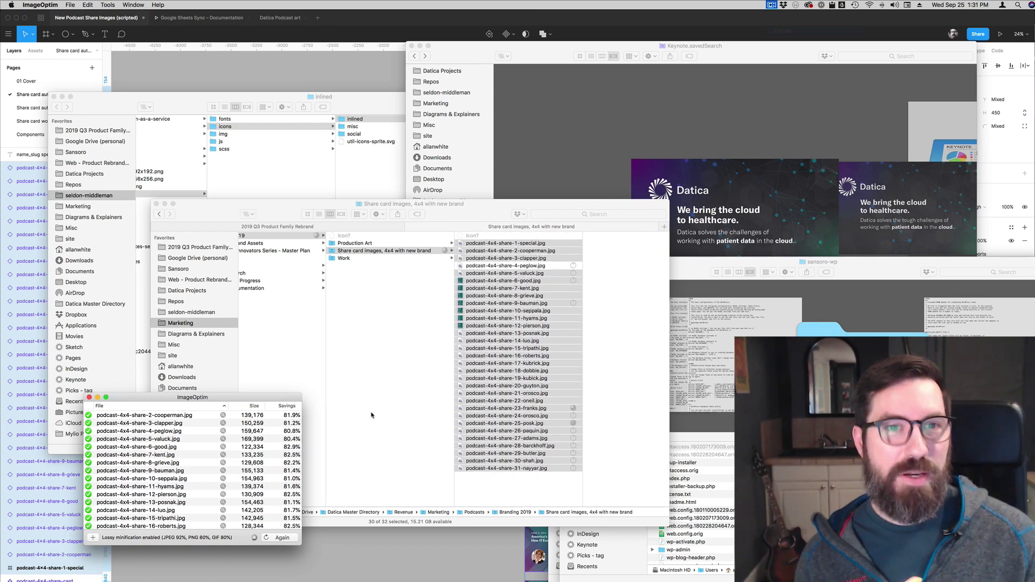
{"action": "key", "text": "super+Tab"}
{"action": "key", "text": "super+Tab"}
{"action": "key", "text": "super+Tab"}
{"action": "key", "text": "super+Tab"}
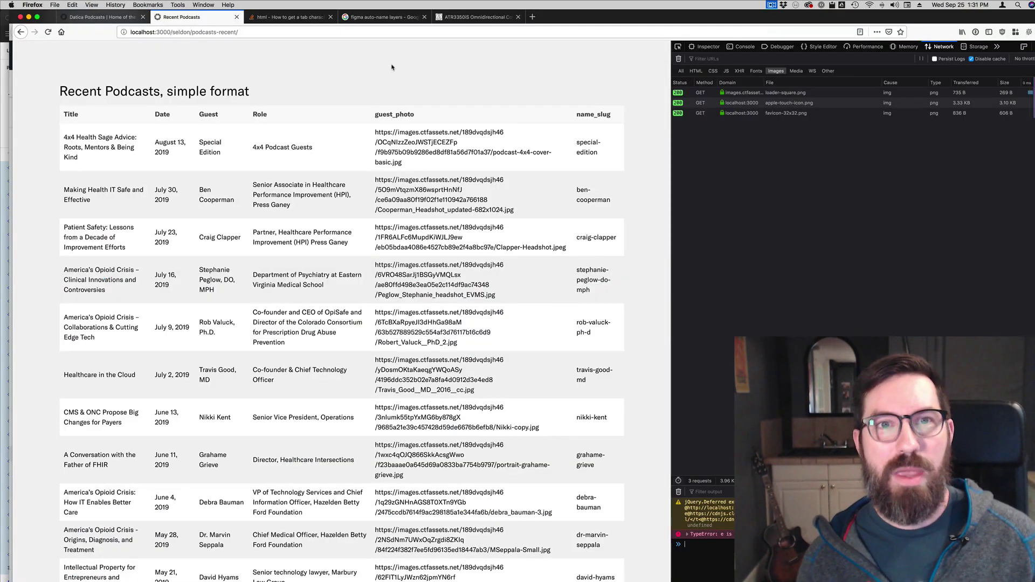
{"action": "key", "text": "super+9"}
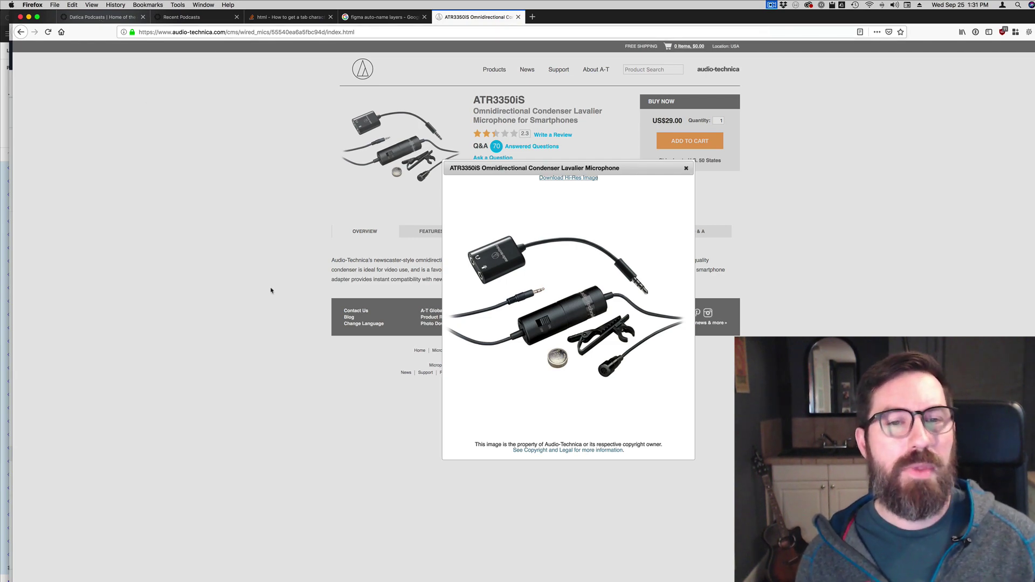
{"action": "key", "text": "super+Tab"}
Step: Quick Look a couple of the optimized share-card JPEGs in Finder
{"action": "left_click", "coordinate": [219, 307]}
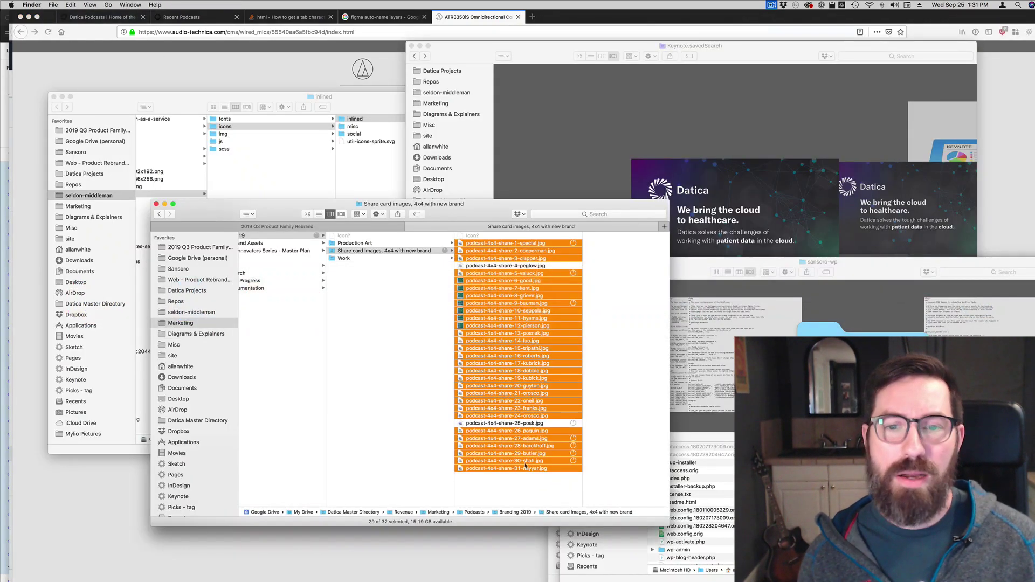
{"action": "left_click", "coordinate": [521, 486]}
{"action": "left_click", "coordinate": [507, 438]}
{"action": "key", "text": "space"}
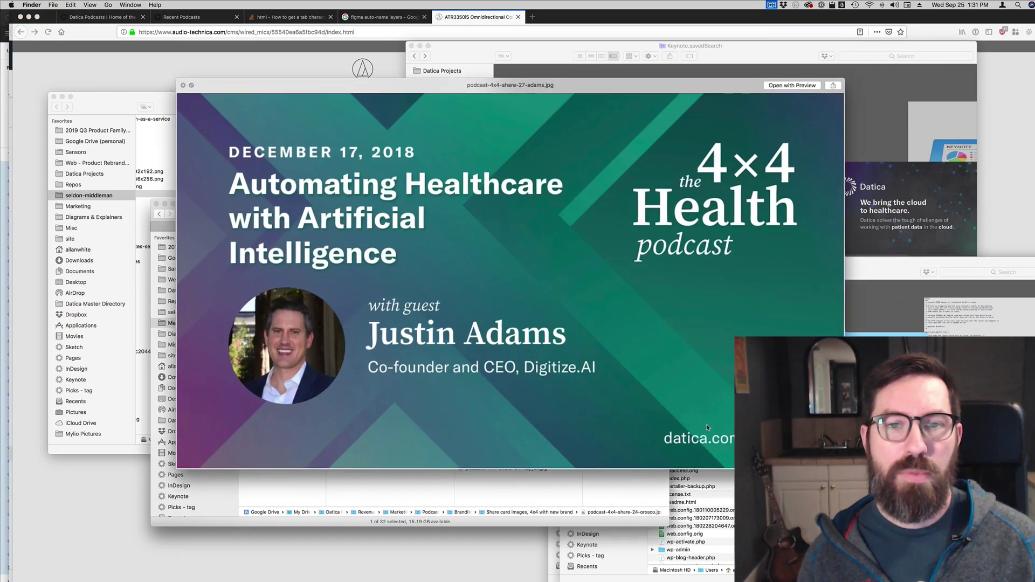
{"action": "key", "text": "Up"}
{"action": "key", "text": "Up"}
{"action": "key", "text": "Up"}
{"action": "key", "text": "Up"}
{"action": "key", "text": "Up"}
{"action": "key", "text": "space"}
Step: Bring the Figma share-card file back to the front
{"action": "key", "text": "super+Tab"}
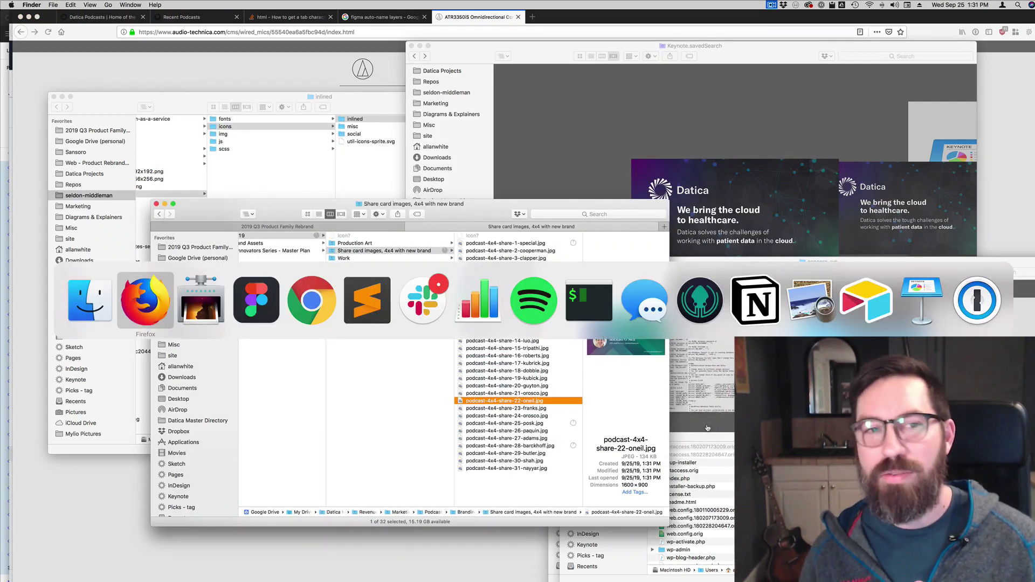
{"action": "key", "text": "super+Tab"}
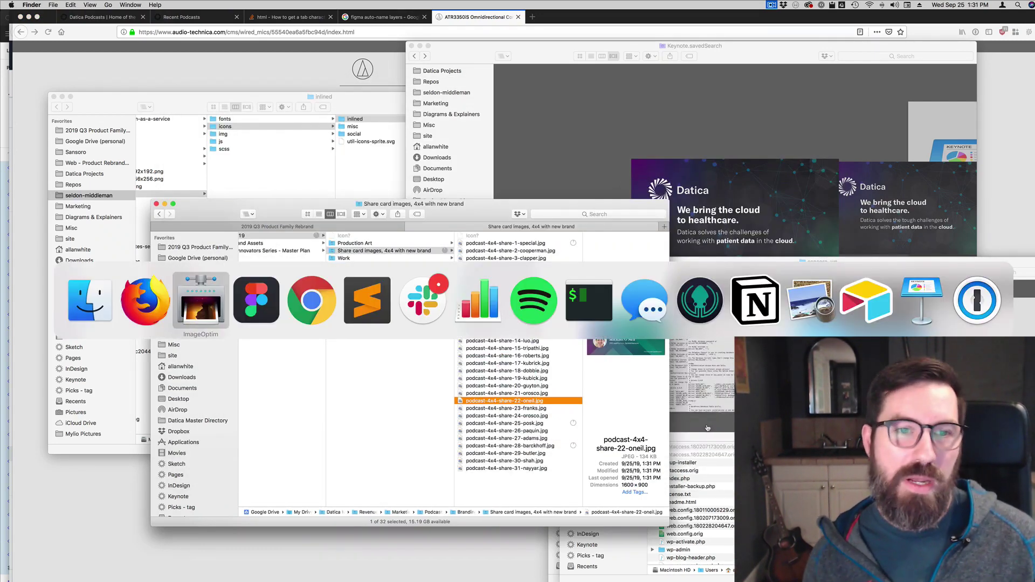
{"action": "key", "text": "super+Tab"}
{"action": "key", "text": "Escape"}
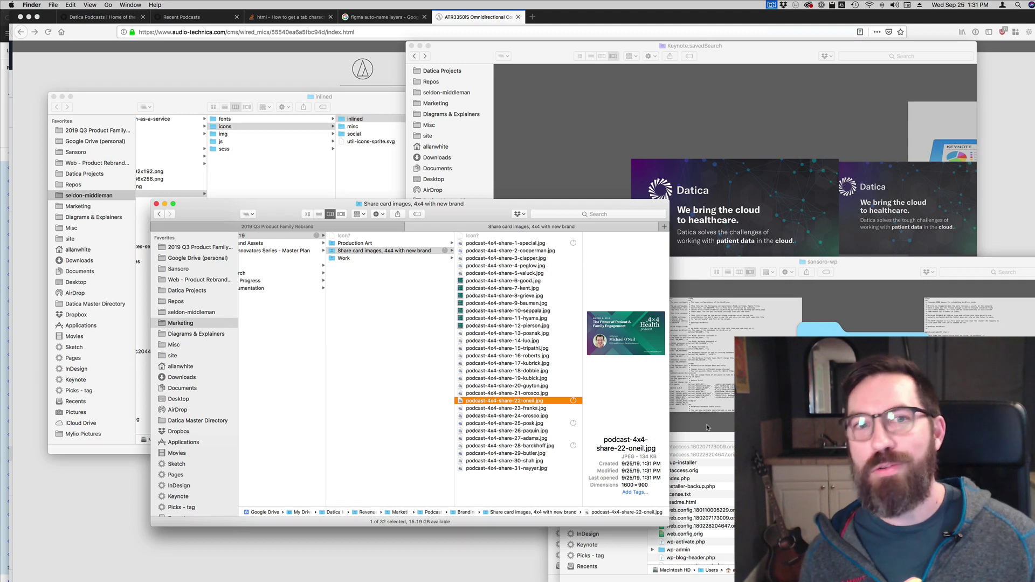
{"action": "scroll", "coordinate": [707, 428], "scroll_direction": "down", "scroll_amount": 3}
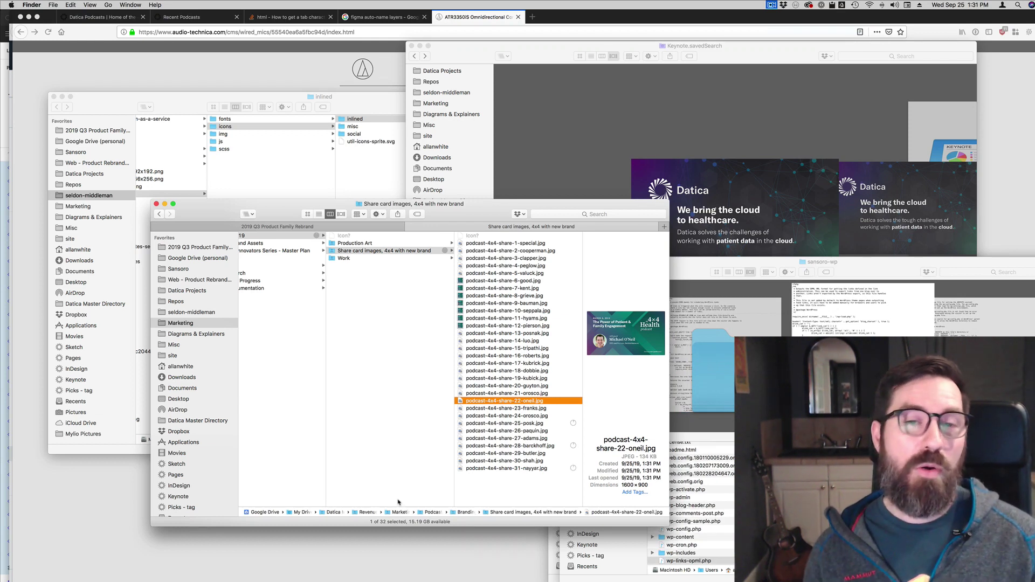
{"action": "key", "text": "super+Tab"}
{"action": "key", "text": "super+Tab"}
{"action": "key", "text": "super+Tab"}
Step: Peek at Share card automation 2, then return to the first page and clear the frame selection
{"action": "scroll", "coordinate": [436, 280], "scroll_direction": "up", "scroll_amount": 1}
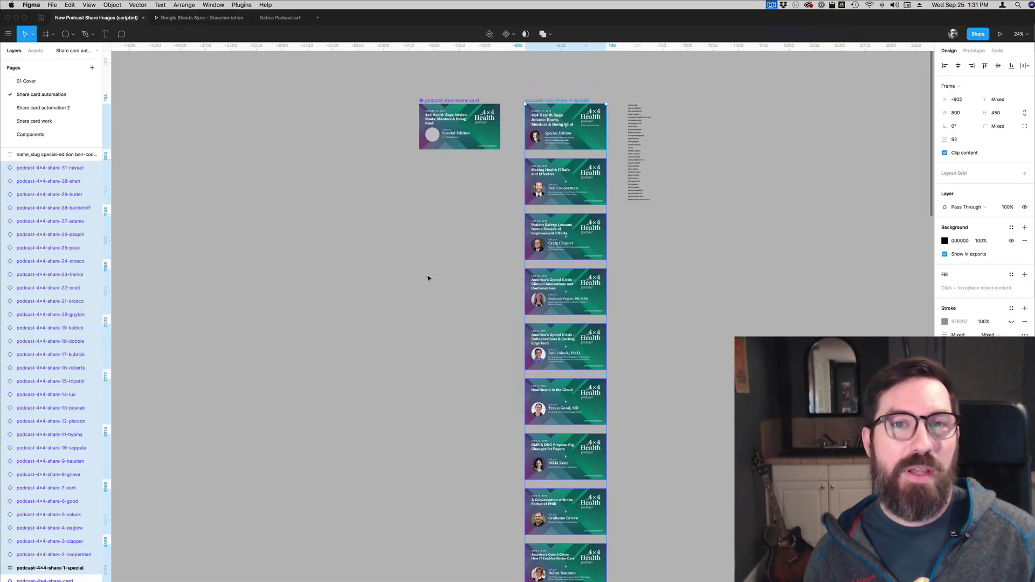
{"action": "scroll", "coordinate": [394, 277], "scroll_direction": "up", "scroll_amount": 3}
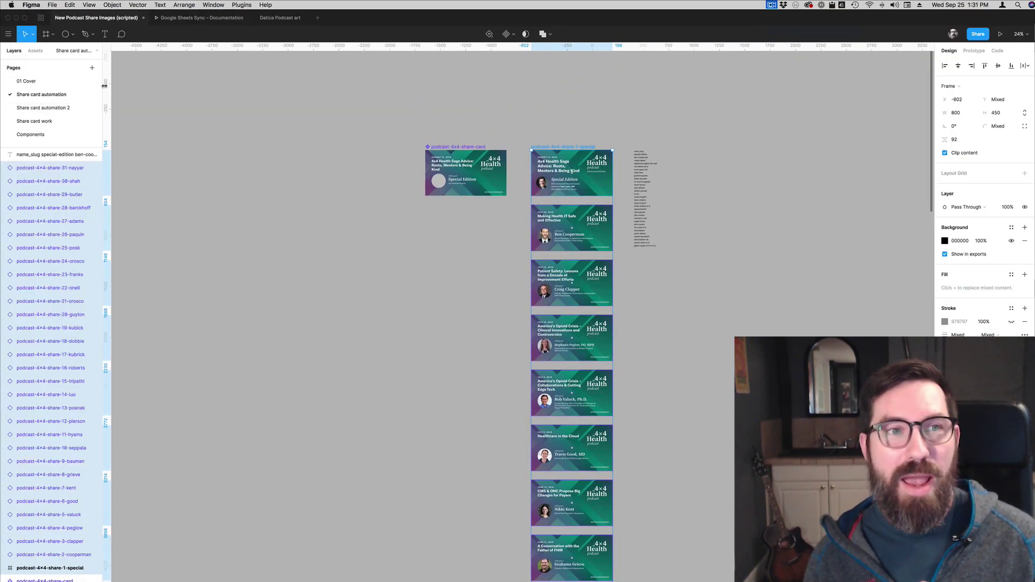
{"action": "left_click", "coordinate": [84, 109]}
{"action": "key", "text": "Page_Up"}
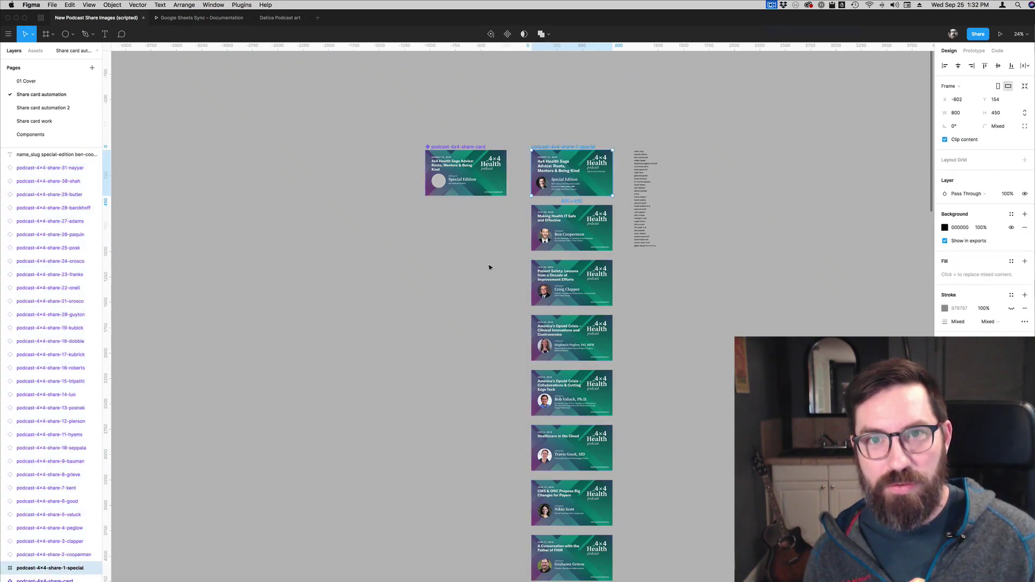
{"action": "left_click", "coordinate": [489, 268]}
Step: On the Share card automation 2 page, select the 'Making Health IT Safe' title text
{"action": "scroll", "coordinate": [433, 173], "scroll_direction": "up", "scroll_amount": 10}
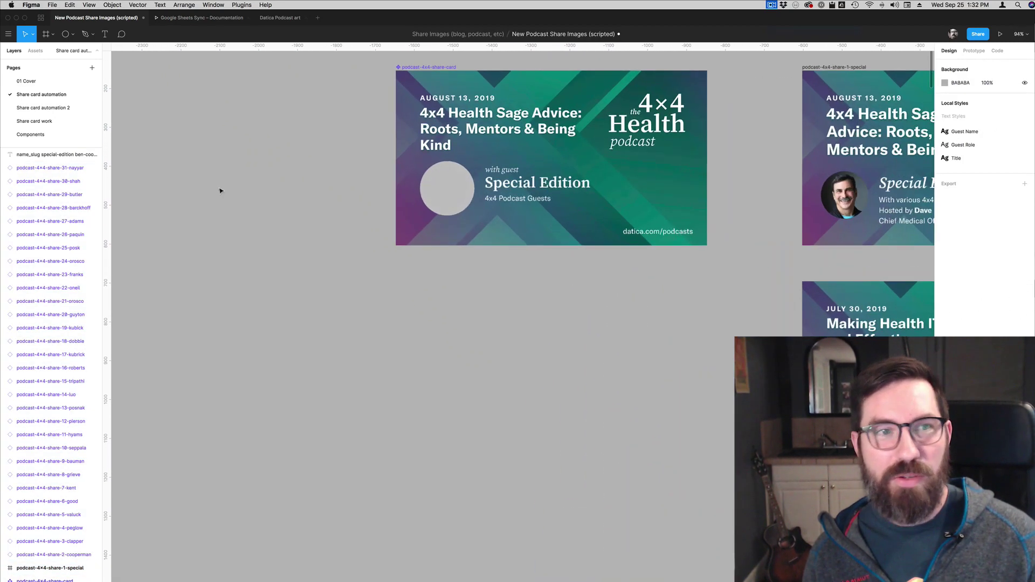
{"action": "left_click", "coordinate": [34, 108]}
{"action": "scroll", "coordinate": [361, 192], "scroll_direction": "left", "scroll_amount": 10}
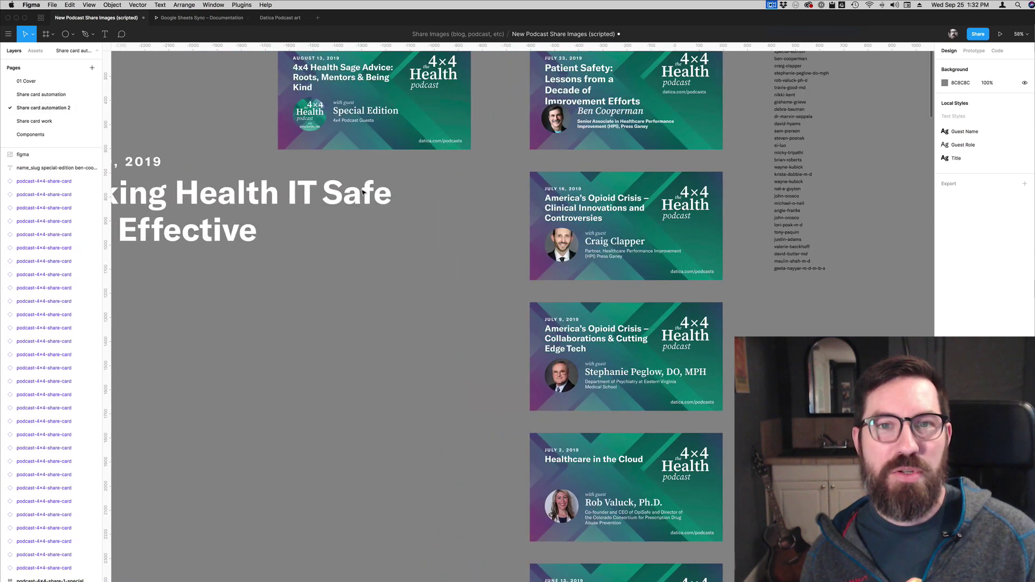
{"action": "scroll", "coordinate": [365, 190], "scroll_direction": "right", "scroll_amount": 2}
{"action": "scroll", "coordinate": [520, 231], "scroll_direction": "up", "scroll_amount": 5}
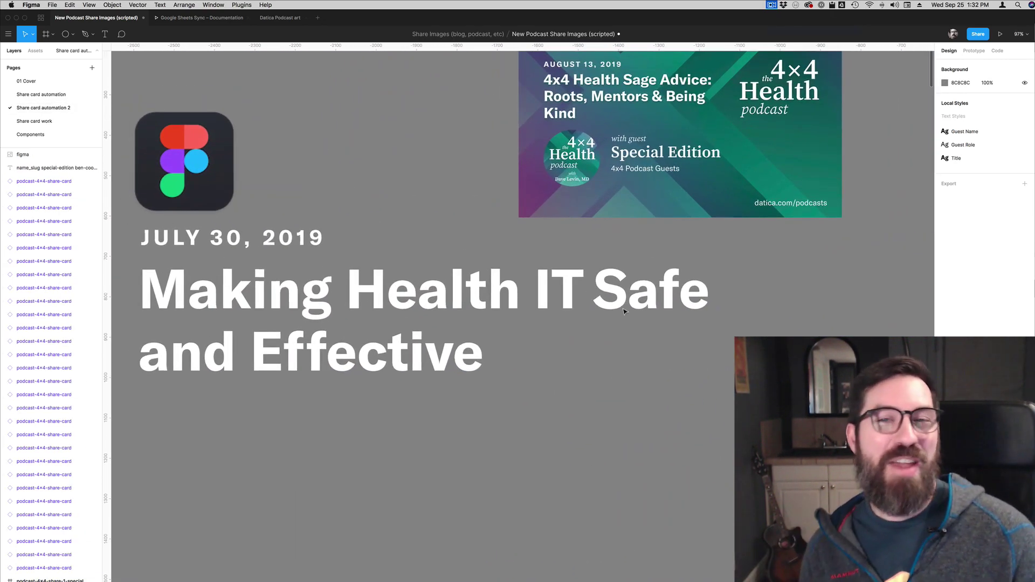
{"action": "left_click", "coordinate": [623, 315]}
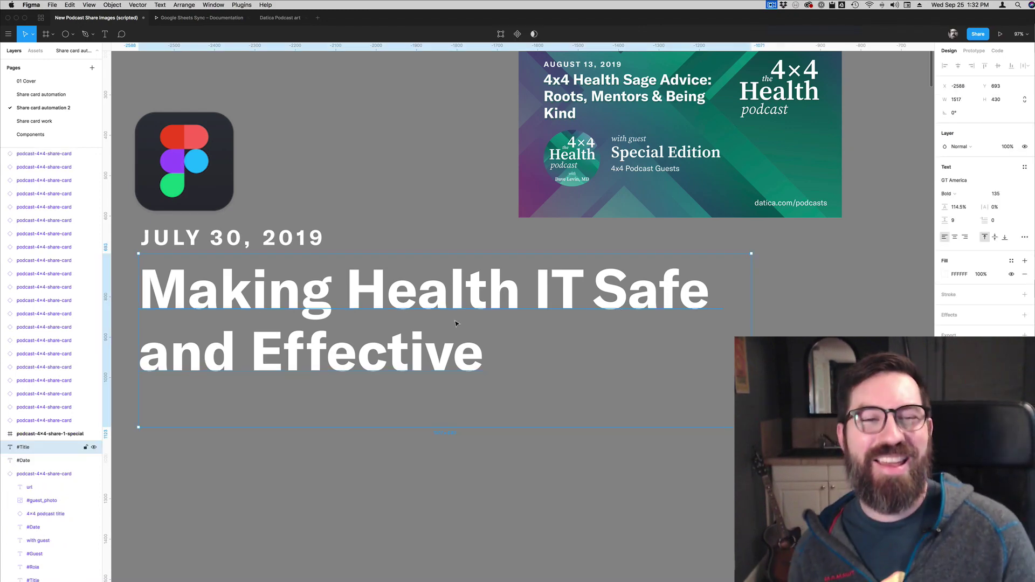
{"action": "scroll", "coordinate": [598, 296], "scroll_direction": "up", "scroll_amount": 2}
{"action": "scroll", "coordinate": [598, 296], "scroll_direction": "right", "scroll_amount": 1}
{"action": "scroll", "coordinate": [597, 296], "scroll_direction": "right", "scroll_amount": 10}
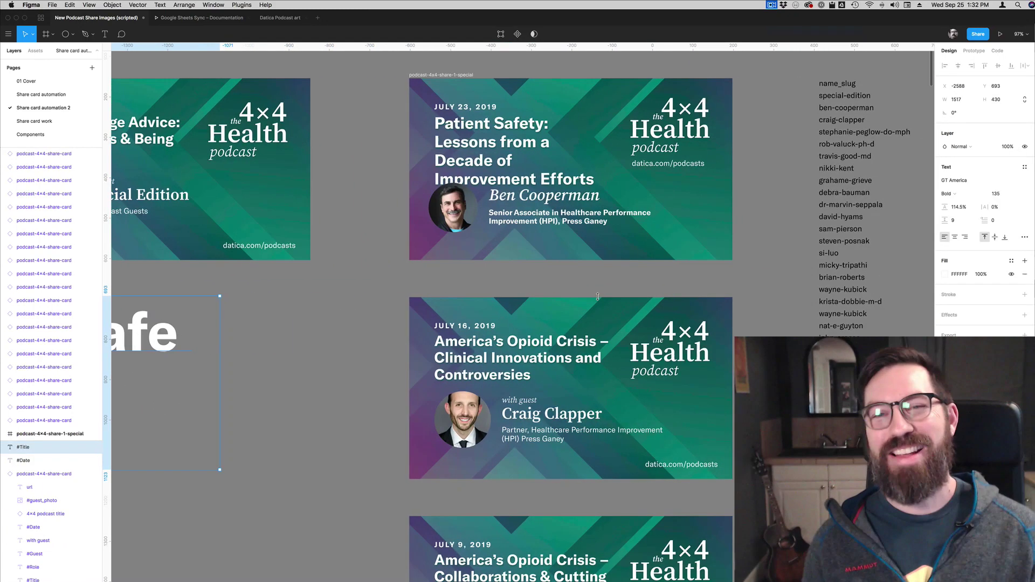
{"action": "scroll", "coordinate": [597, 296], "scroll_direction": "down", "scroll_amount": 5}
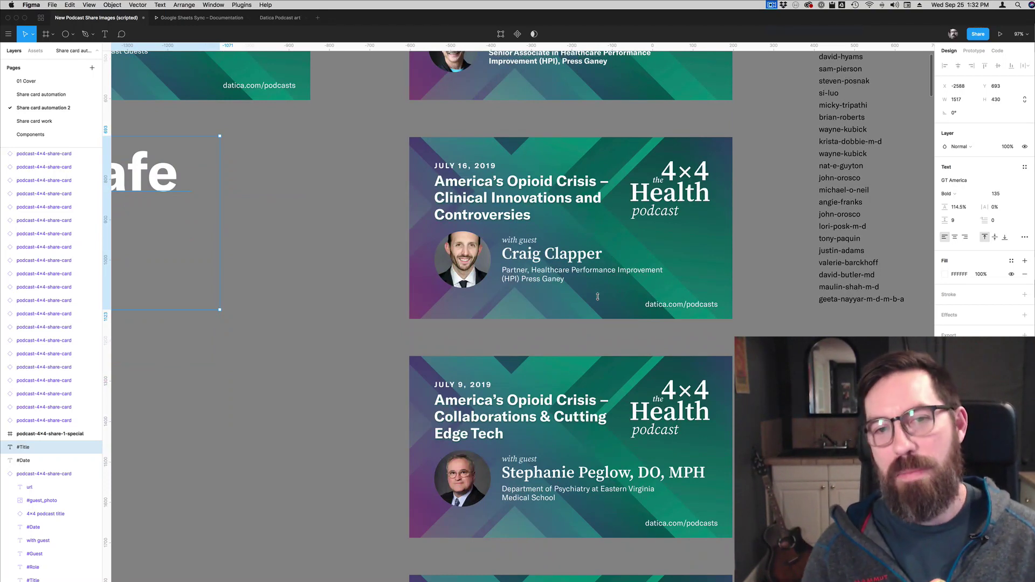
Step: Read through the documentation's three steps: shareable link, layer naming, and running the plugin
{"action": "key", "text": "ctrl+Tab"}
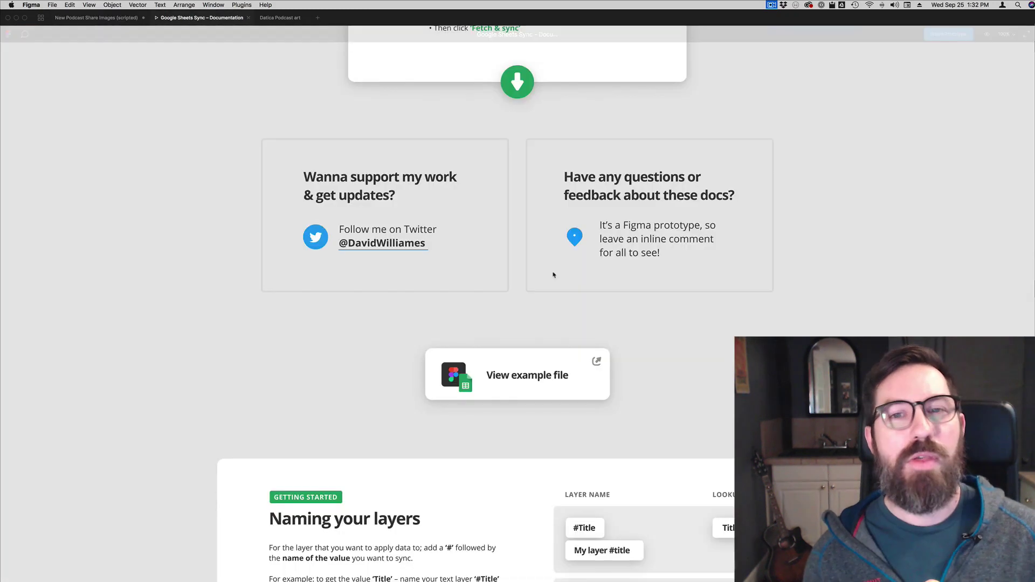
{"action": "scroll", "coordinate": [432, 280], "scroll_direction": "up", "scroll_amount": 10}
{"action": "scroll", "coordinate": [377, 258], "scroll_direction": "down", "scroll_amount": 7}
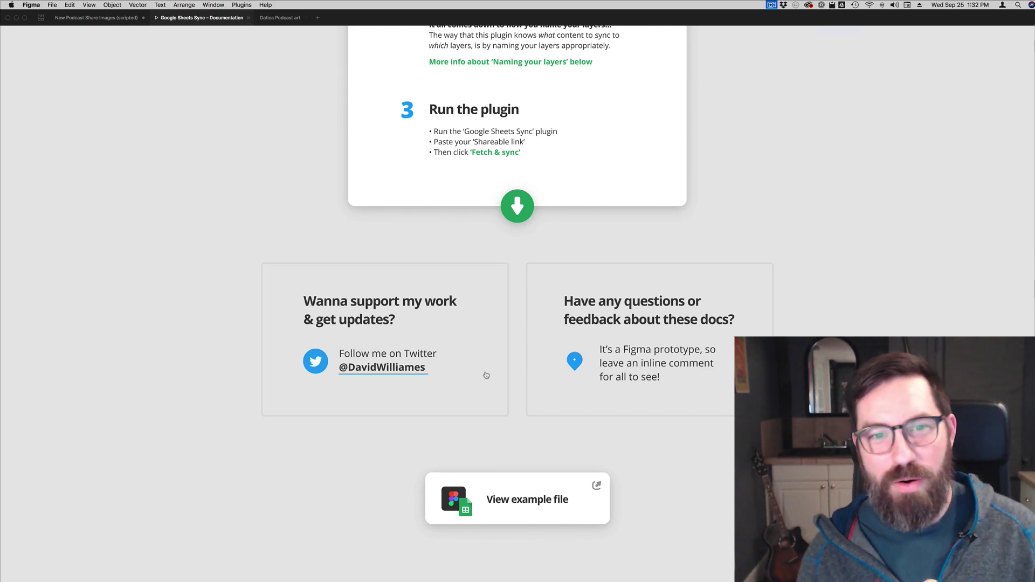
{"action": "scroll", "coordinate": [486, 375], "scroll_direction": "up", "scroll_amount": 2}
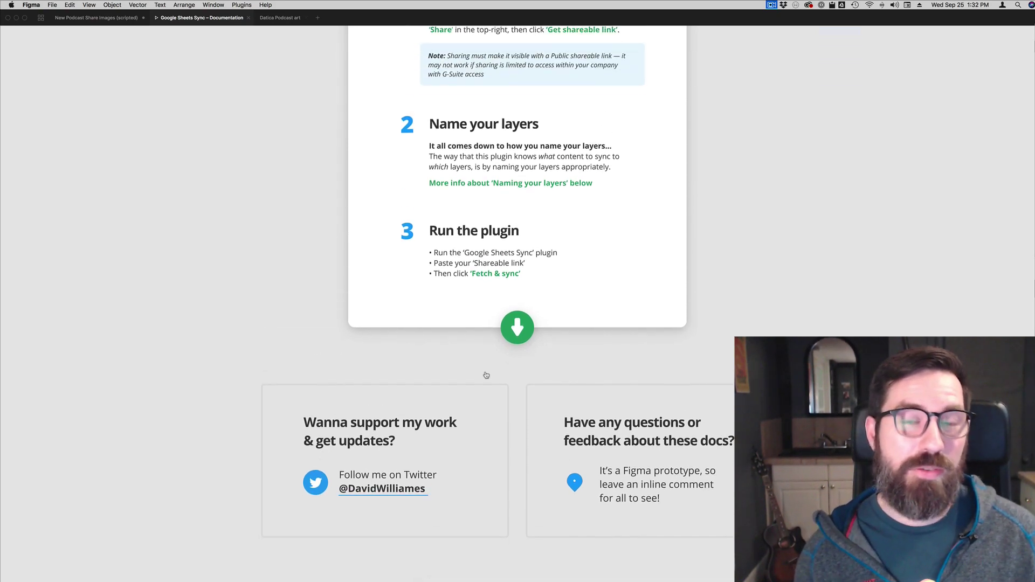
{"action": "scroll", "coordinate": [486, 376], "scroll_direction": "down", "scroll_amount": 12}
{"action": "scroll", "coordinate": [485, 376], "scroll_direction": "down", "scroll_amount": 10}
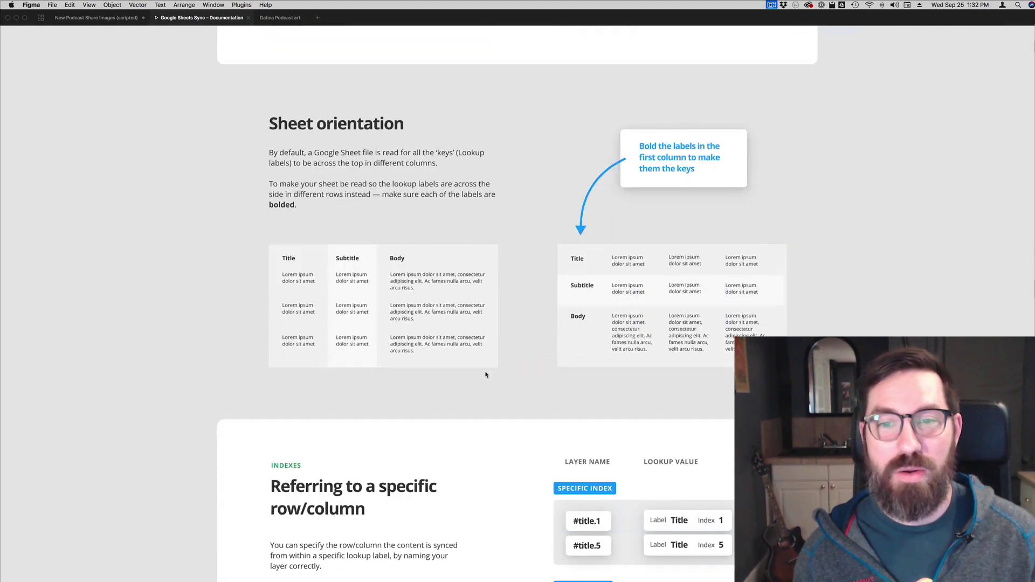
{"action": "scroll", "coordinate": [486, 375], "scroll_direction": "up", "scroll_amount": 20}
{"action": "scroll", "coordinate": [485, 375], "scroll_direction": "up", "scroll_amount": 6}
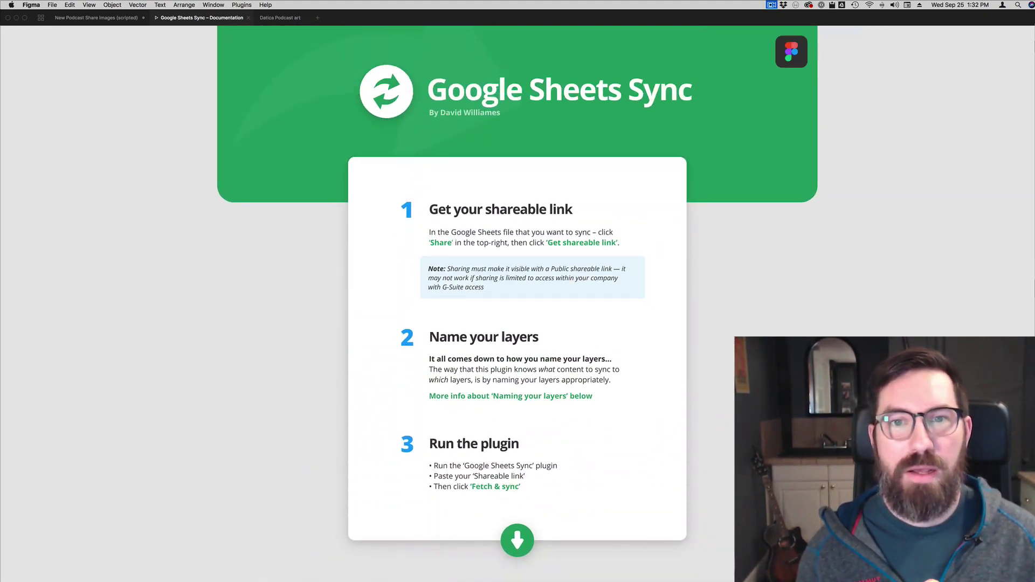
{"action": "scroll", "coordinate": [731, 303], "scroll_direction": "down", "scroll_amount": 8}
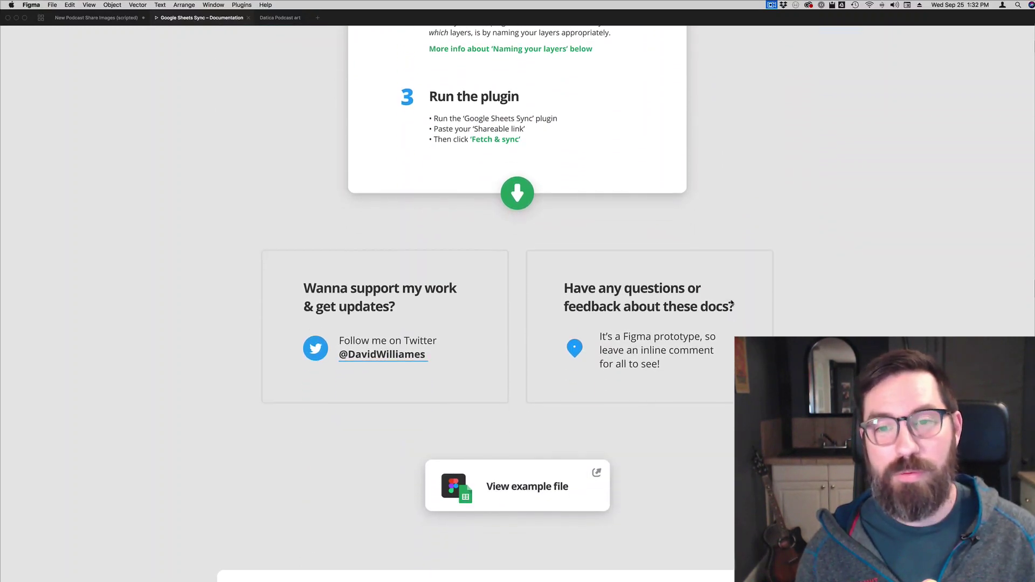